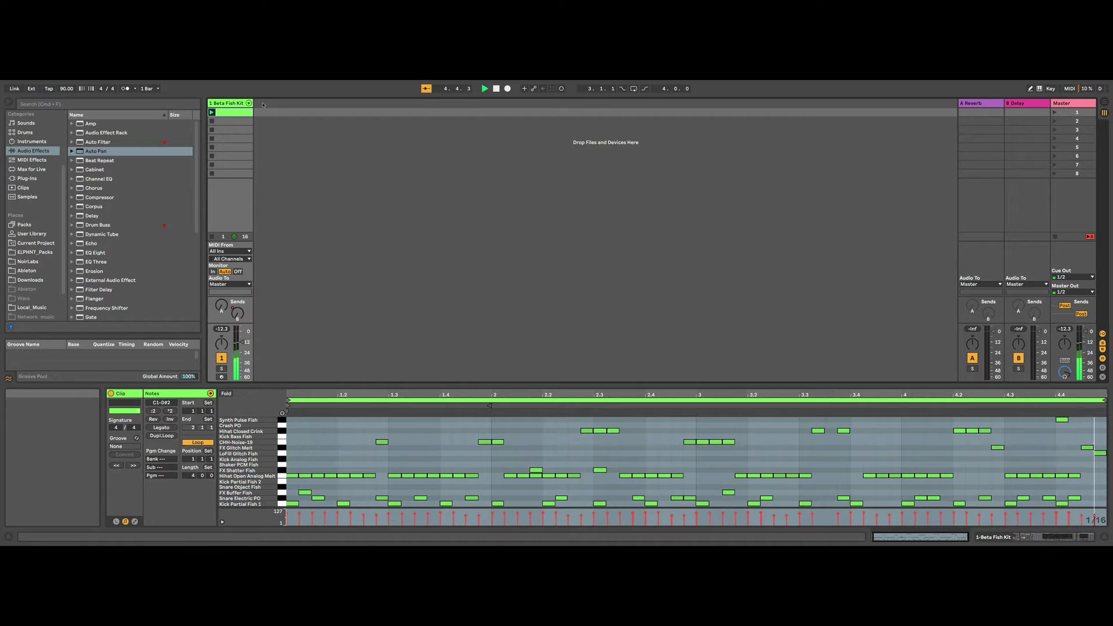
Insert a new audio track beside the drum track and set its input to 1-Beta Fish Kit.
{"action": "right_click", "coordinate": [263, 104]}
{"action": "left_click", "coordinate": [293, 109]}
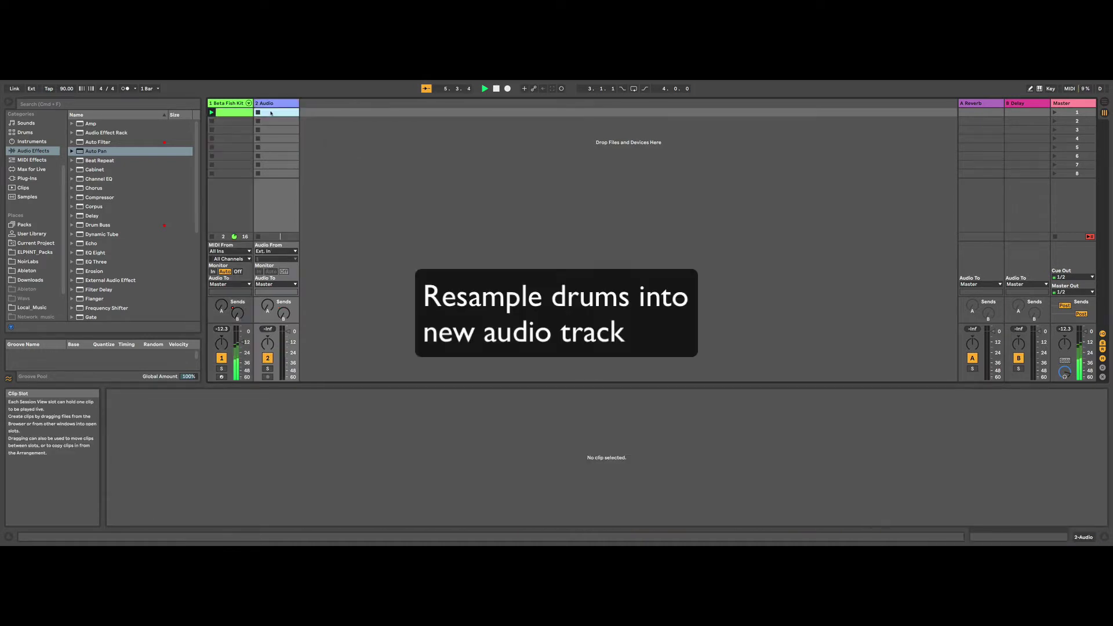
{"action": "left_click", "coordinate": [276, 251]}
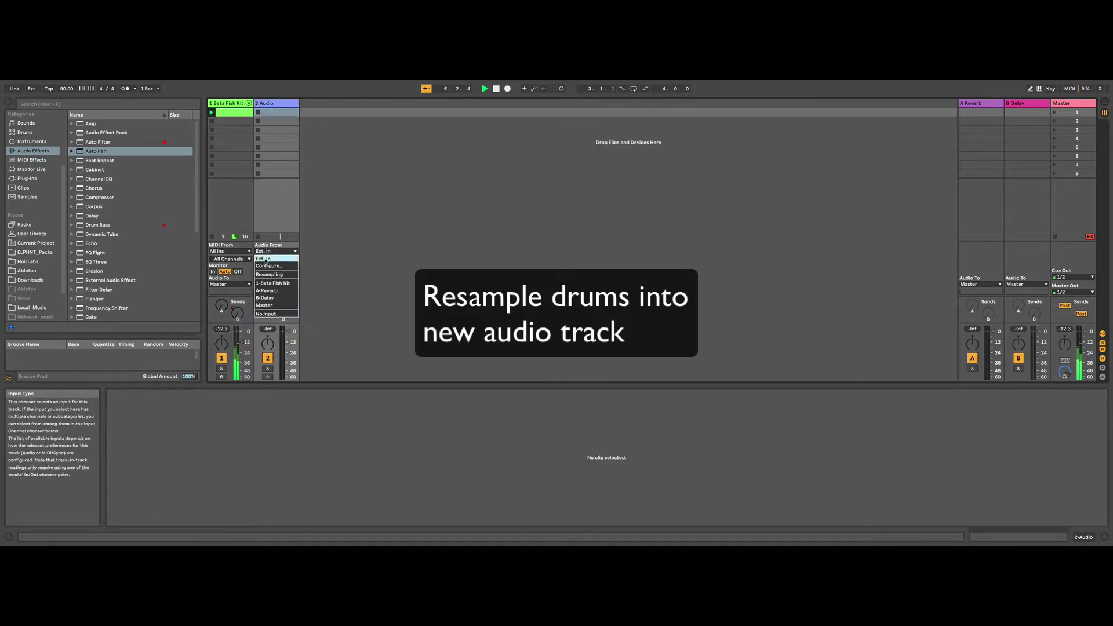
{"action": "left_click", "coordinate": [268, 283]}
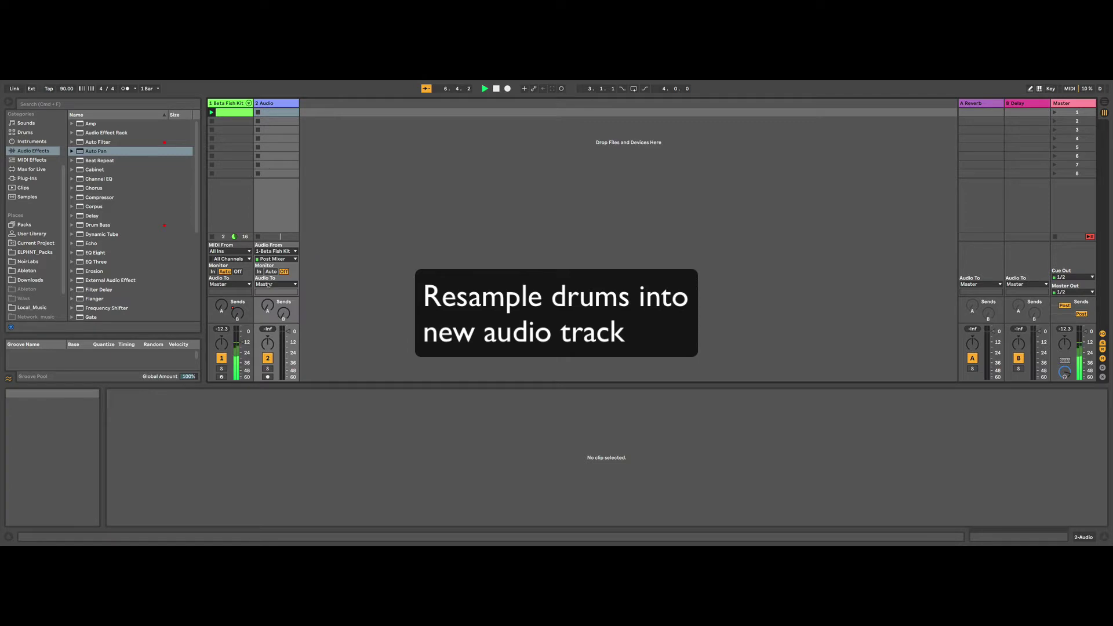
Arm the new audio track and record eight bars of the drums into its first clip slot.
{"action": "left_click", "coordinate": [268, 377]}
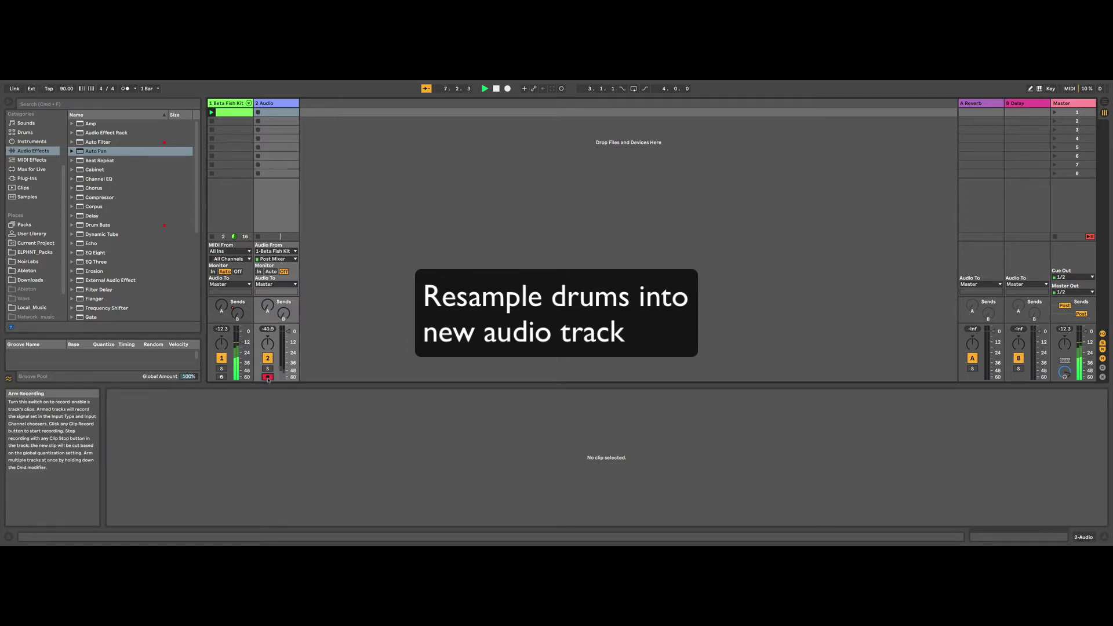
{"action": "left_click", "coordinate": [258, 113]}
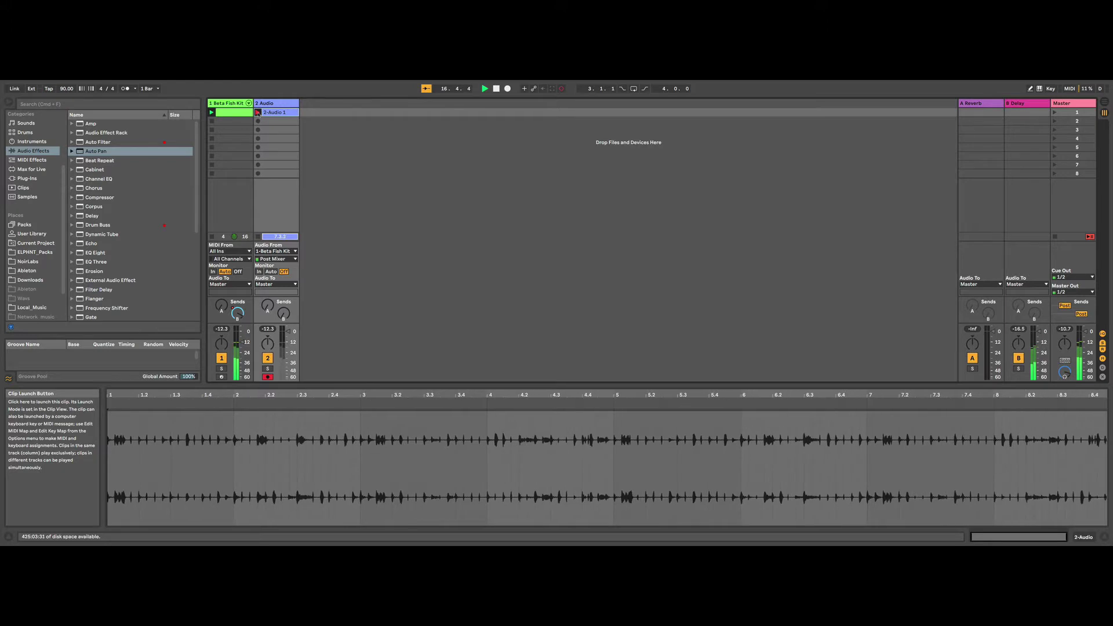
{"action": "left_click", "coordinate": [257, 112]}
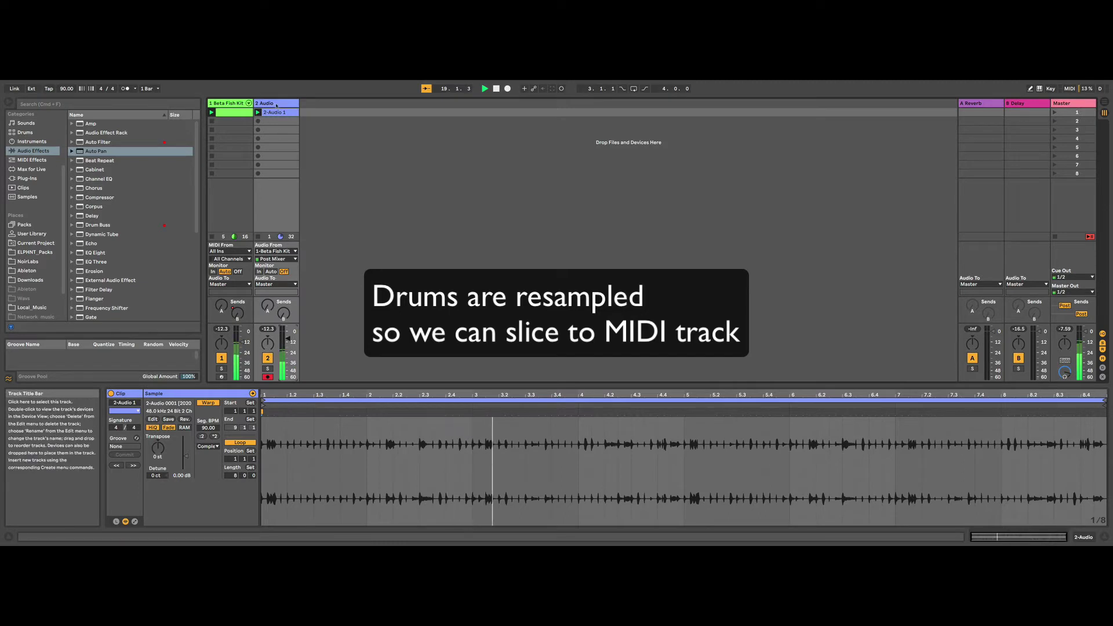
Slice the recorded drum clip to a new MIDI track, one slice per transient, with the Built-in preset and warped timing preserved.
{"action": "right_click", "coordinate": [274, 112]}
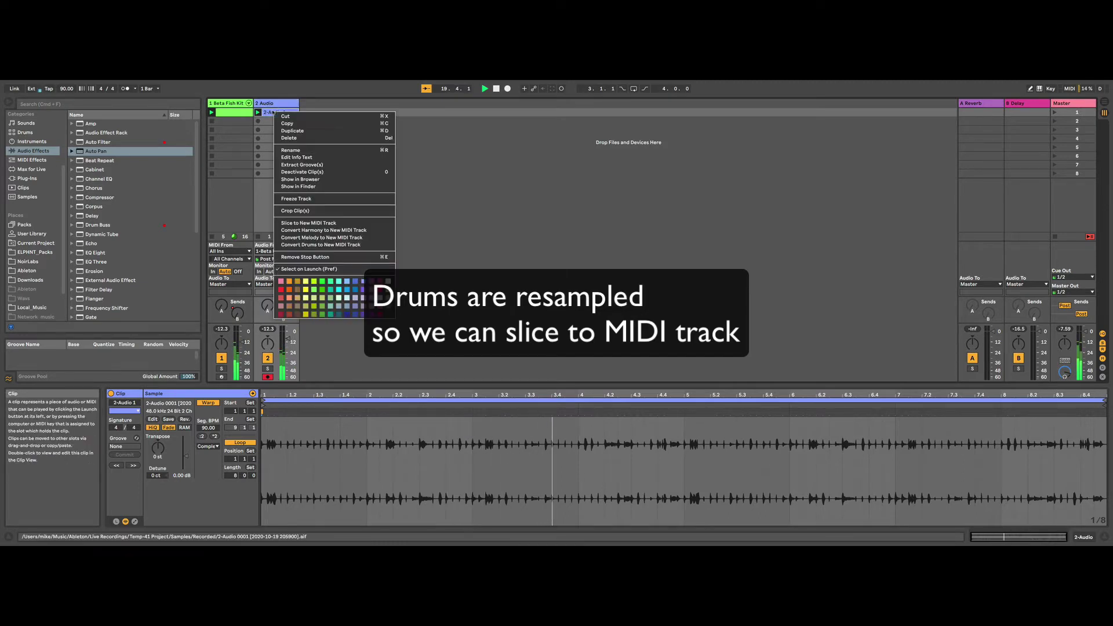
{"action": "left_click", "coordinate": [309, 223]}
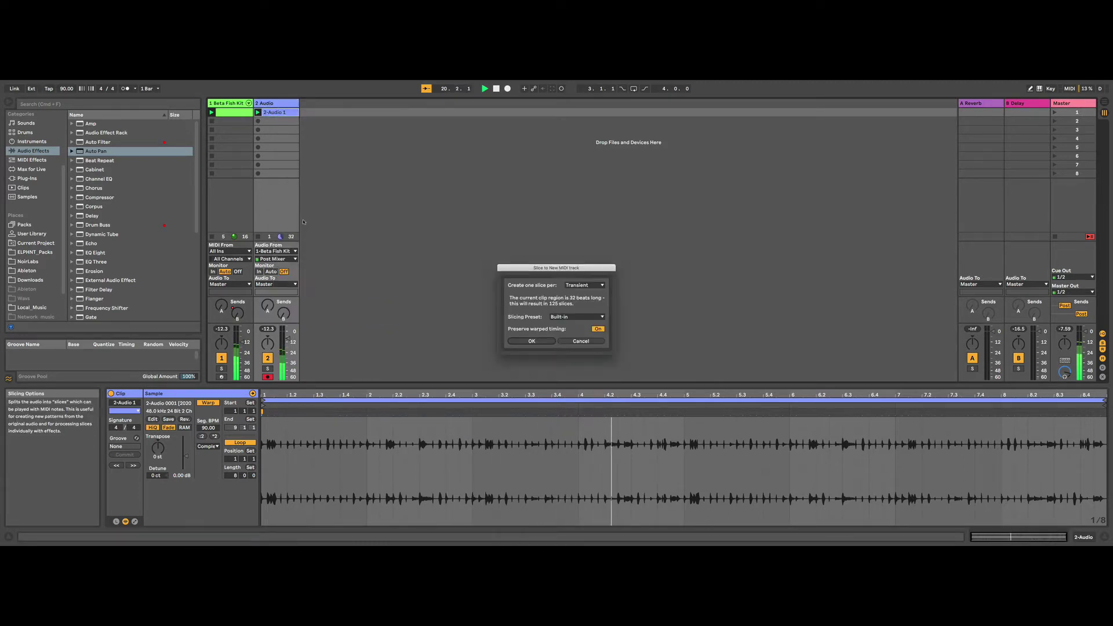
{"action": "left_click", "coordinate": [543, 347]}
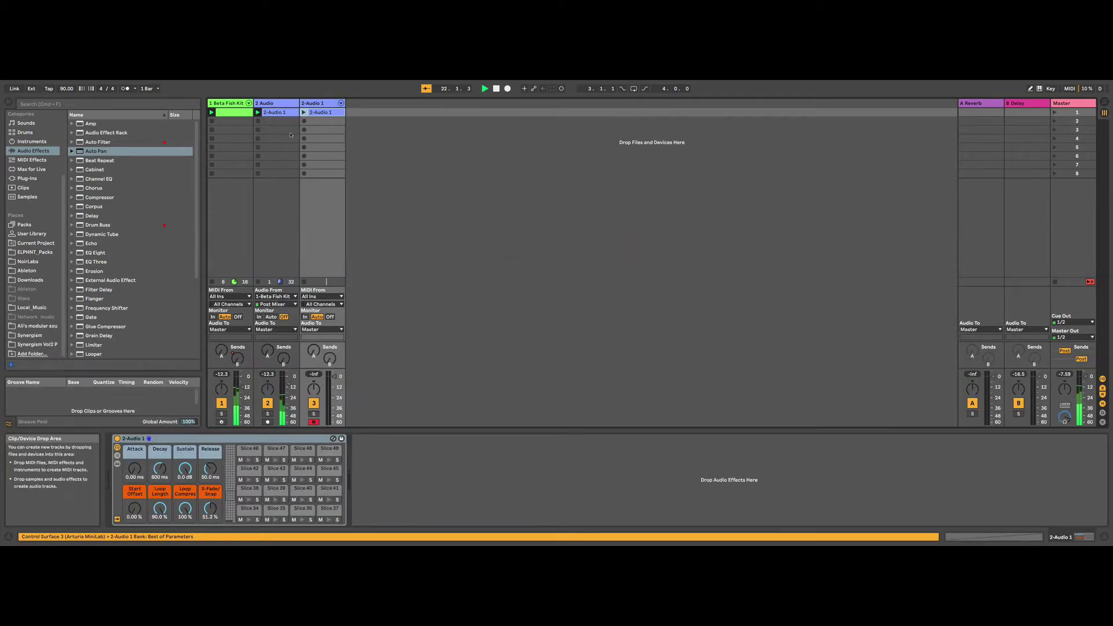
Mute the resampled audio track and the original Beta Fish Kit track, and narrow the resampled track's column.
{"action": "left_click", "coordinate": [268, 403]}
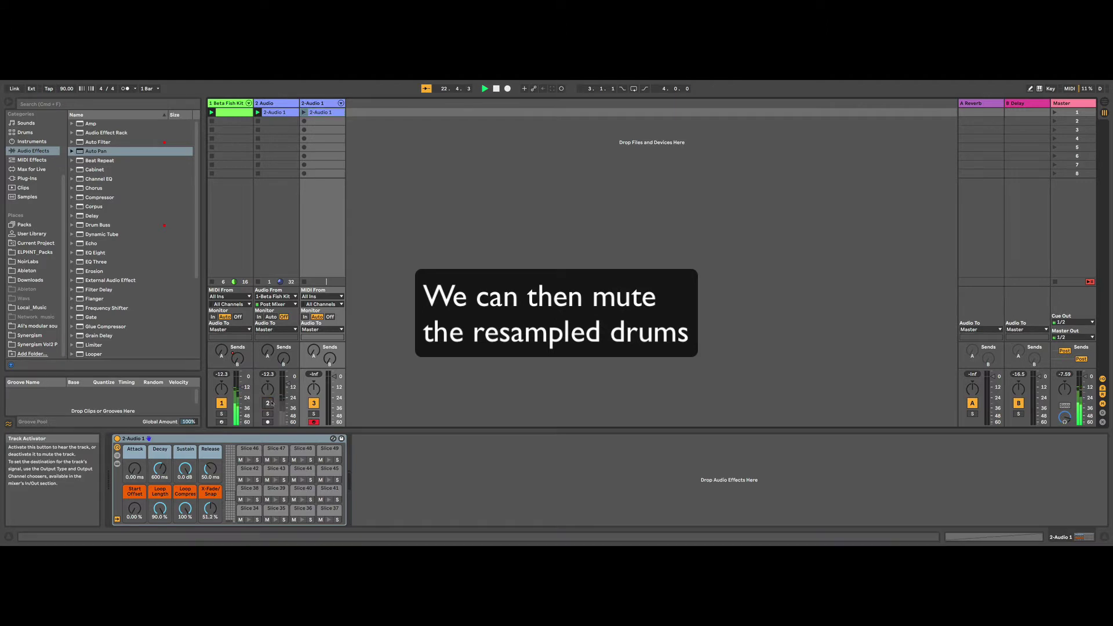
{"action": "left_click", "coordinate": [221, 403]}
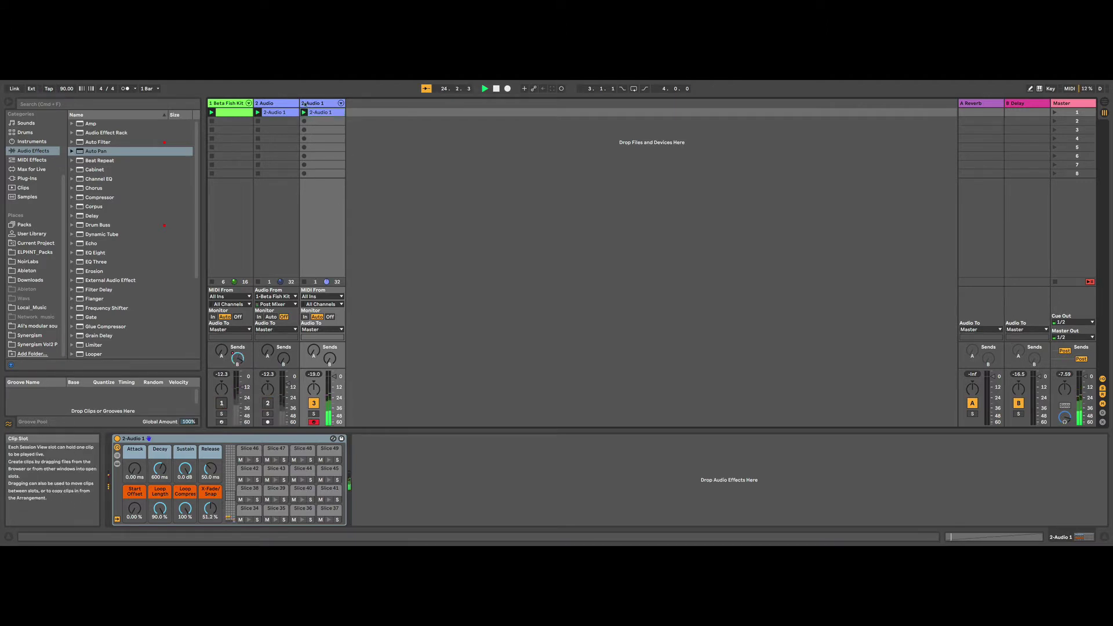
{"action": "left_click_drag", "start_coordinate": [299, 104], "coordinate": [262, 104]}
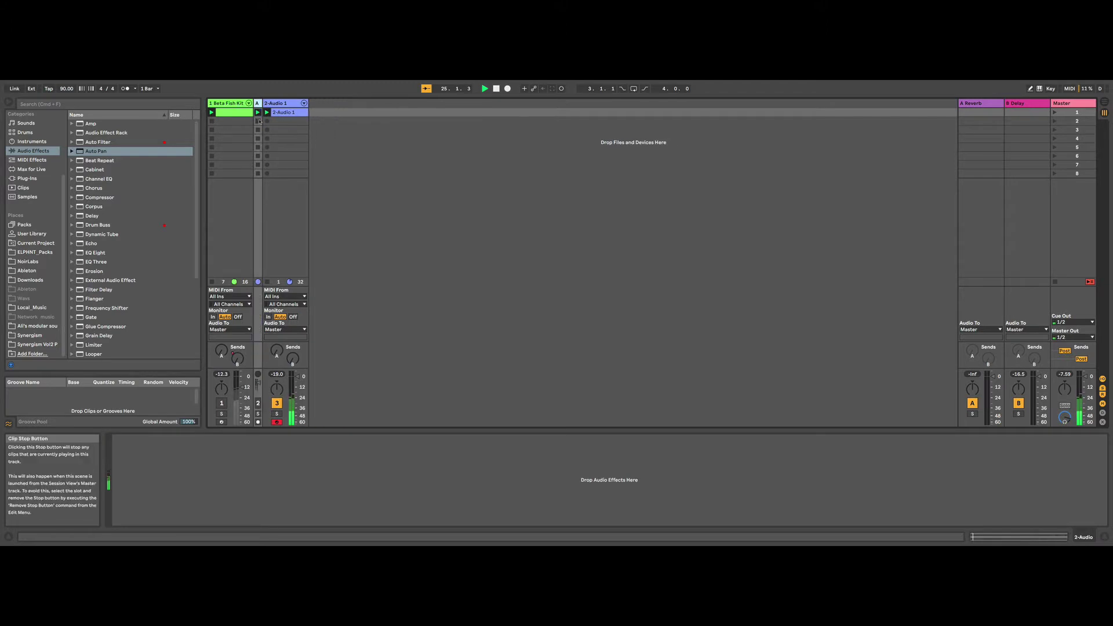
Shorten the sliced samples in the rack: sustain to -inf dB, decay to 64.0 ms and loop length to about 28 %.
{"action": "left_click", "coordinate": [277, 103]}
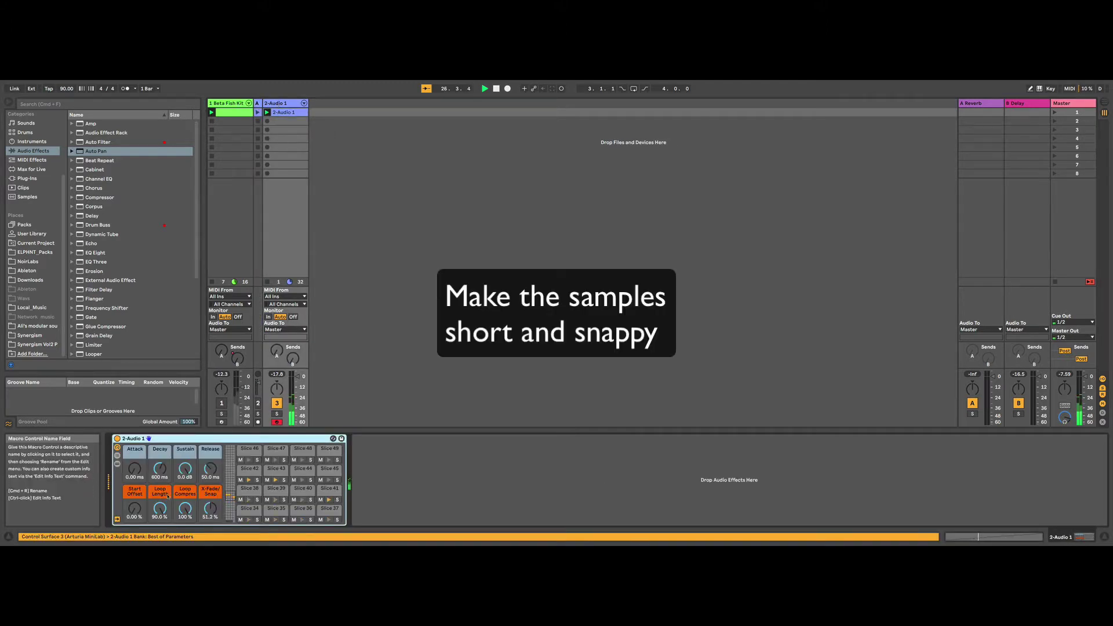
{"action": "left_click_drag", "start_coordinate": [185, 469], "coordinate": [165, 468]}
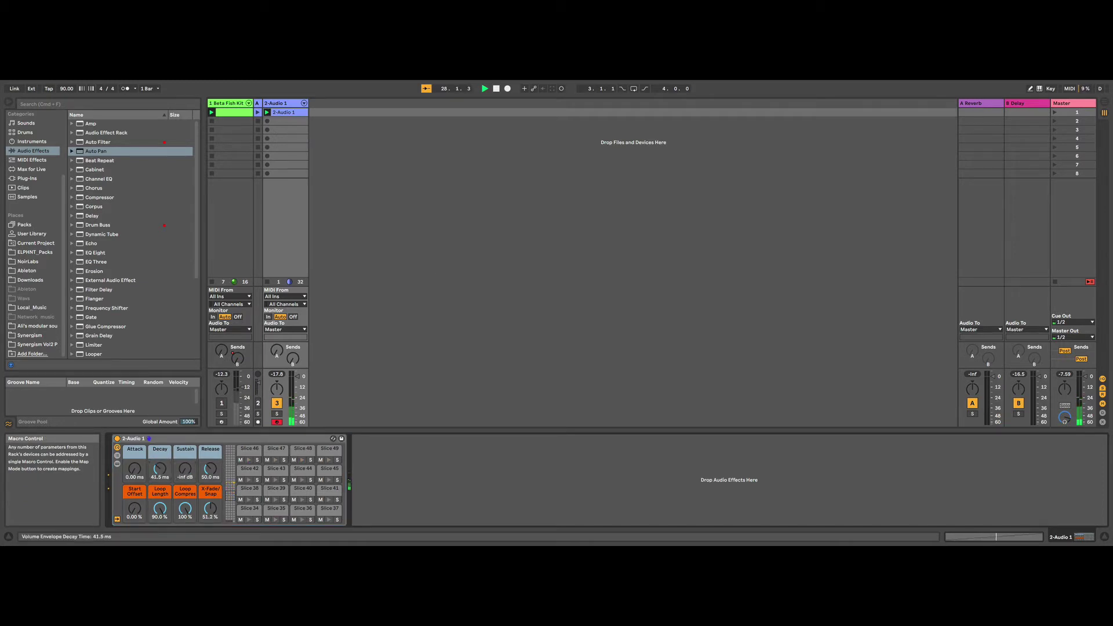
{"action": "left_click_drag", "start_coordinate": [160, 508], "coordinate": [160, 519]}
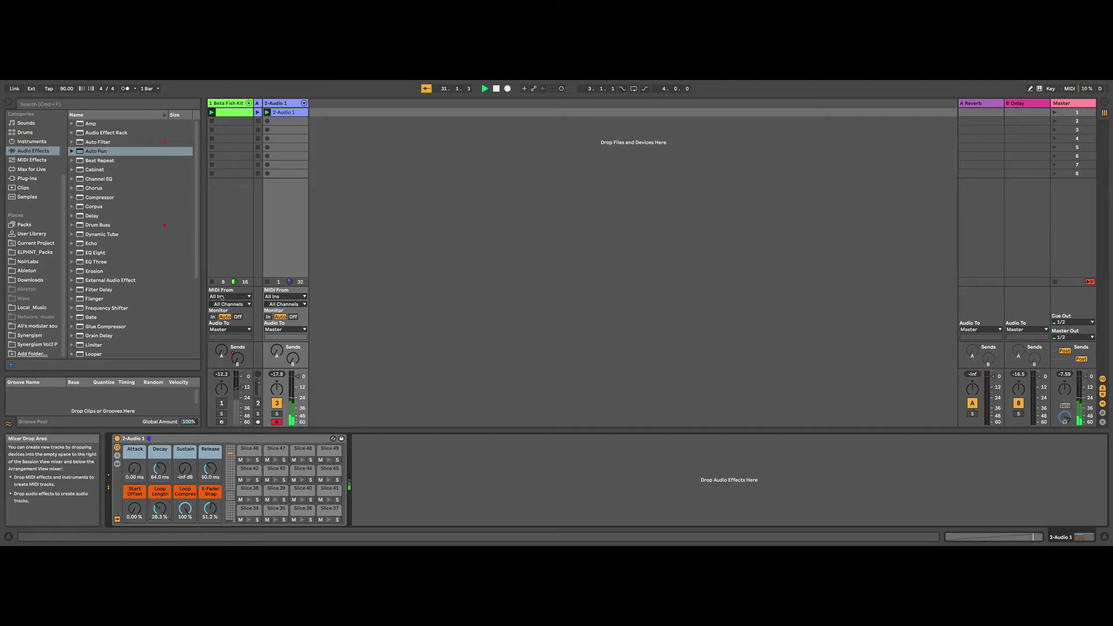
Add a Random MIDI effect to the sliced track with Chance 47 %, Choices 11 and the sign set to Bi.
{"action": "left_click", "coordinate": [31, 160]}
{"action": "left_click", "coordinate": [96, 169]}
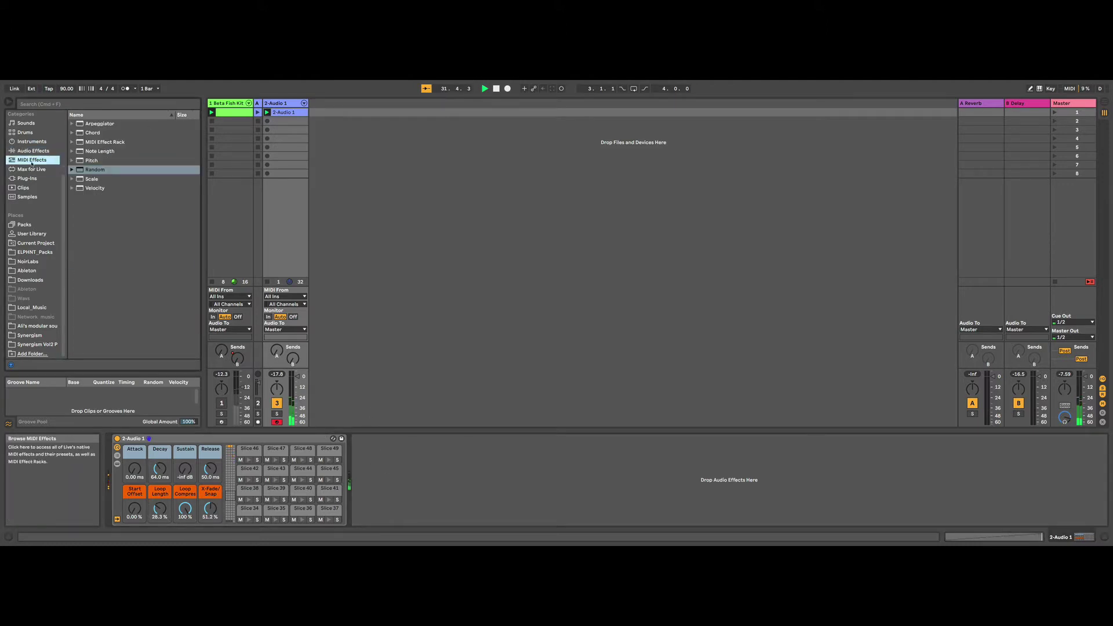
{"action": "double_click", "coordinate": [95, 169]}
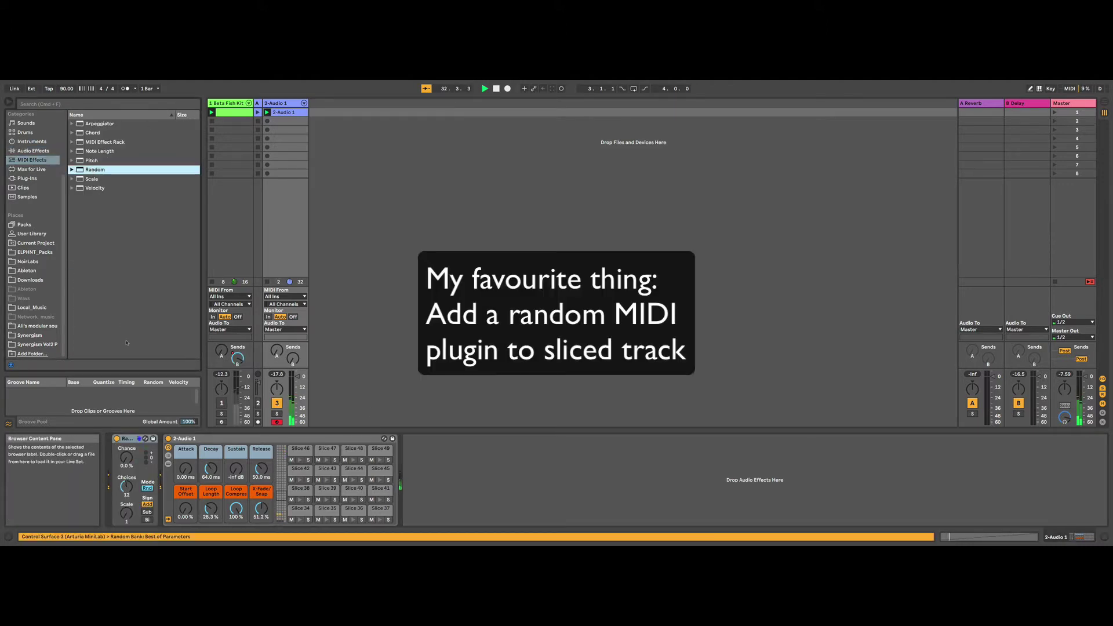
{"action": "left_click_drag", "start_coordinate": [126, 458], "coordinate": [126, 488]}
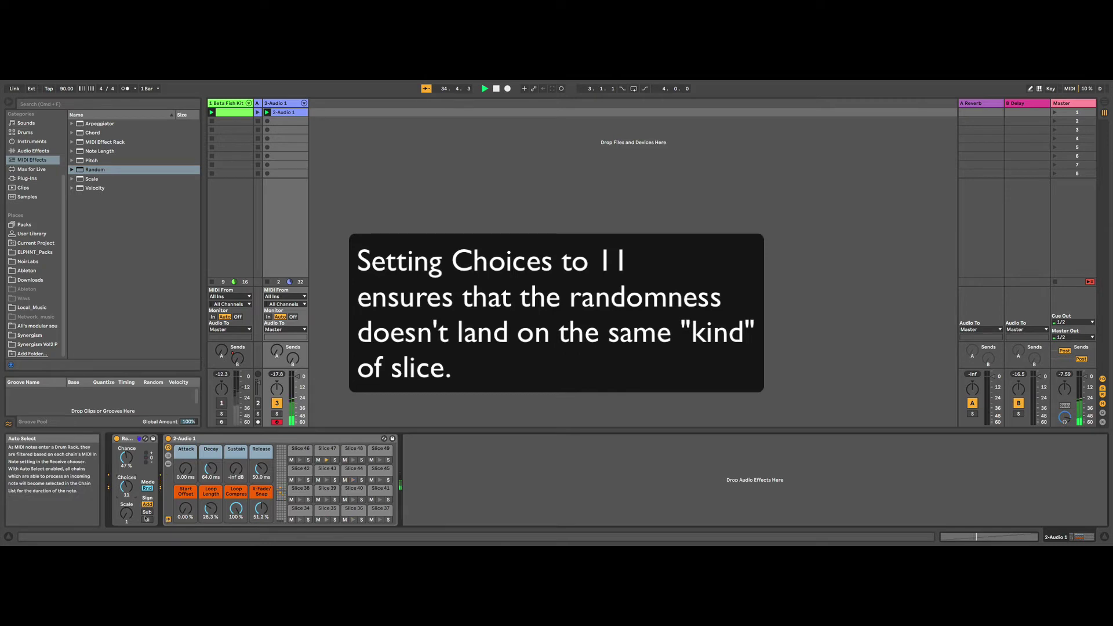
{"action": "left_click", "coordinate": [146, 520]}
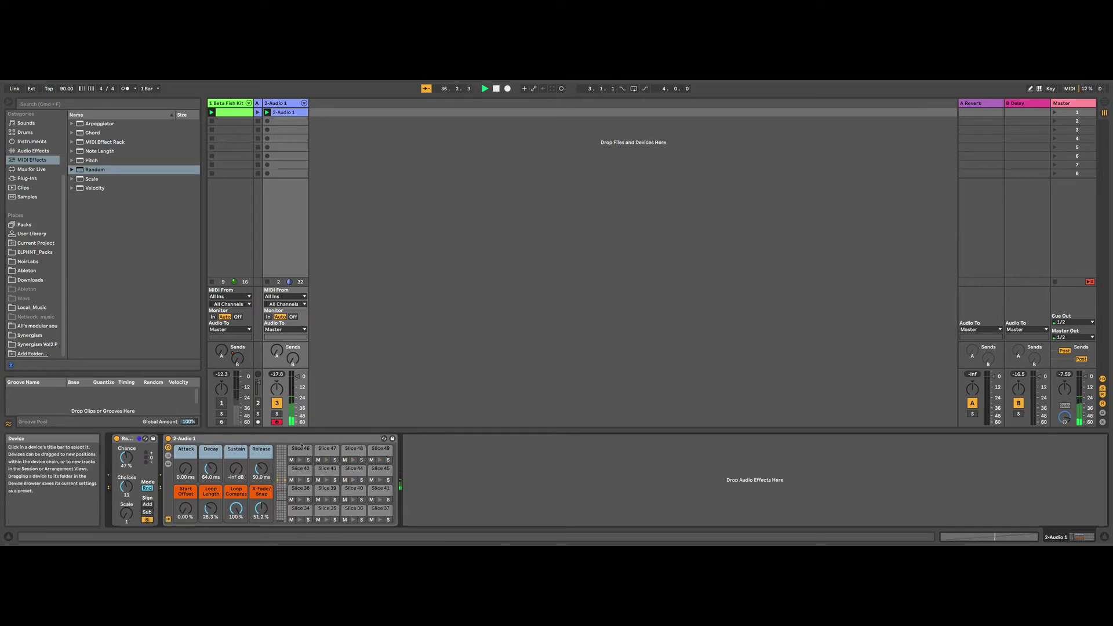
Select the Beta Fish Kit track and unmute it.
{"action": "scroll", "coordinate": [35, 174], "scroll_direction": "up", "scroll_amount": 3}
{"action": "left_click", "coordinate": [236, 103]}
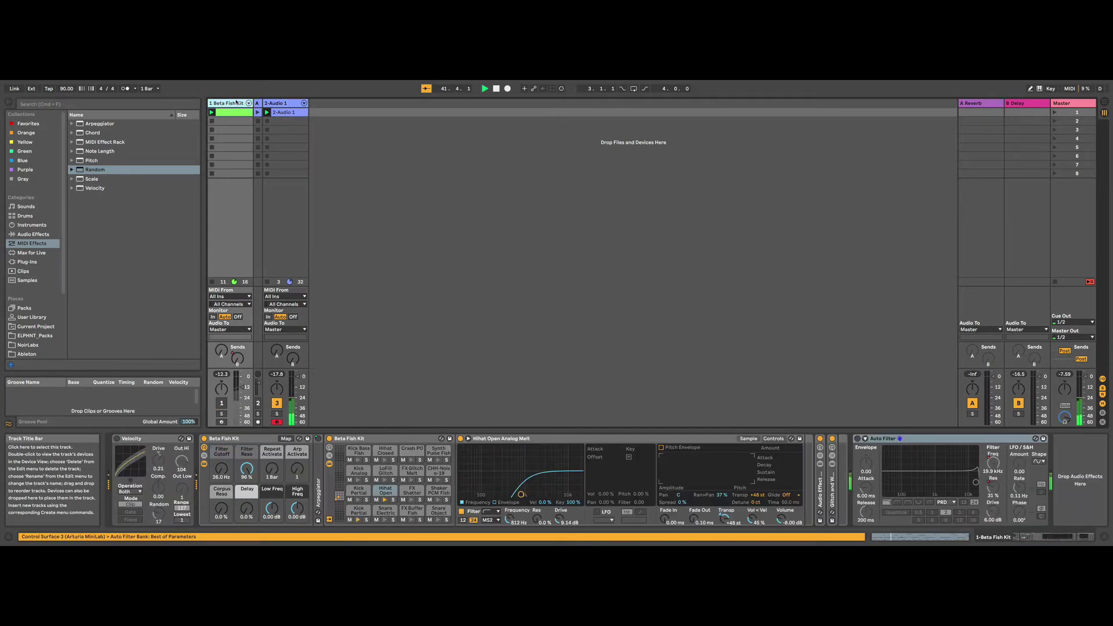
{"action": "left_click", "coordinate": [223, 404]}
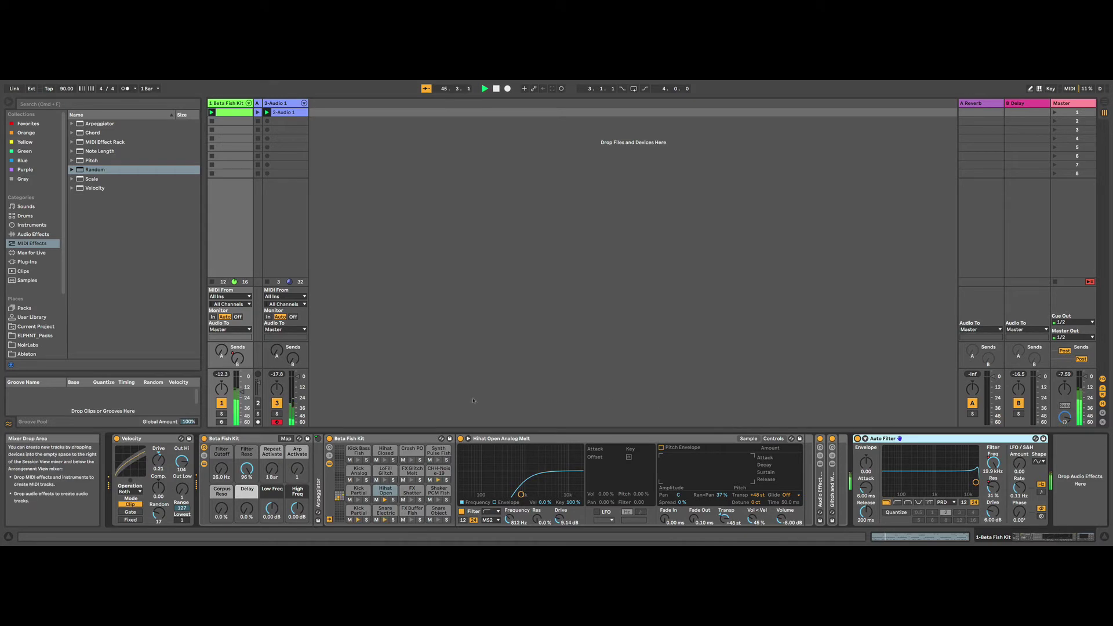
Show the Beta Fish Kit clip's envelopes and examine the Auto Filter frequency and resonance automation.
{"action": "left_click", "coordinate": [232, 113]}
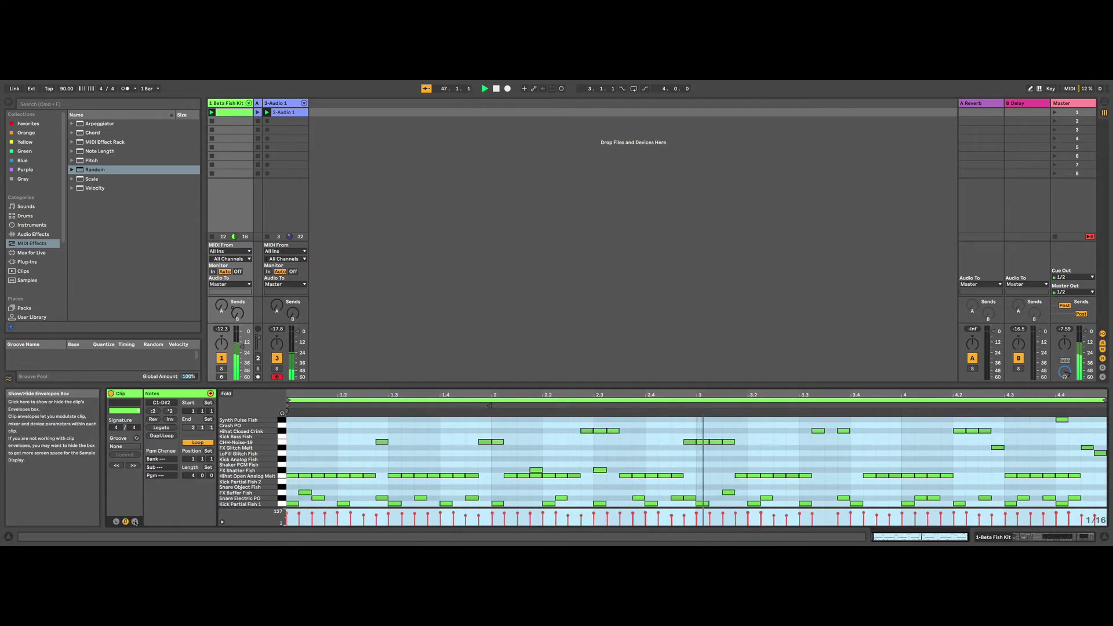
{"action": "left_click", "coordinate": [134, 522]}
{"action": "left_click", "coordinate": [247, 413]}
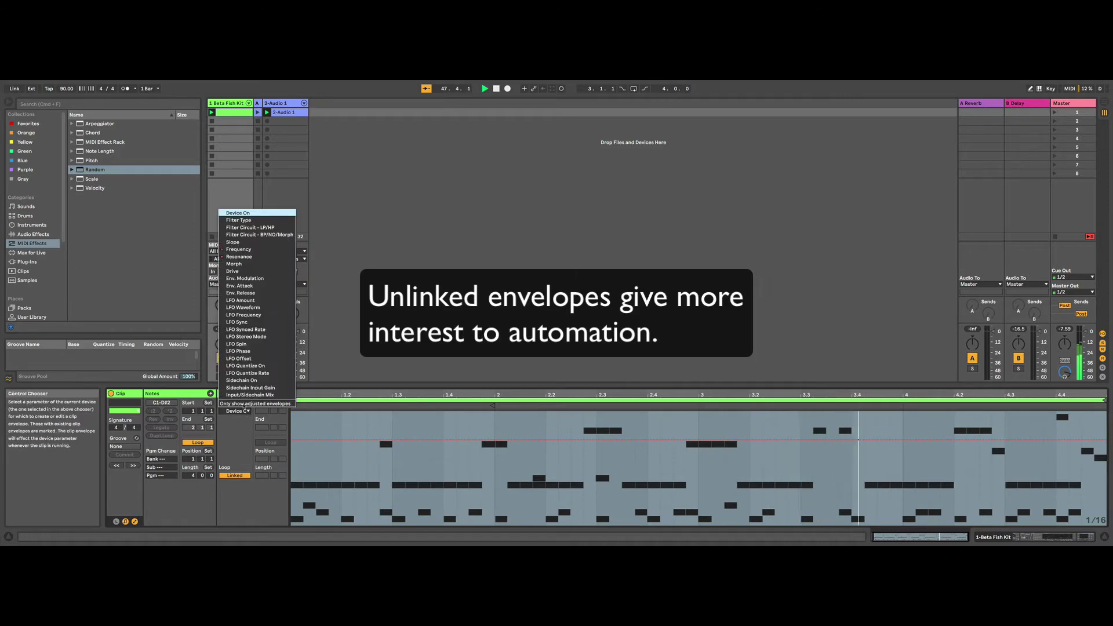
{"action": "left_click", "coordinate": [255, 248]}
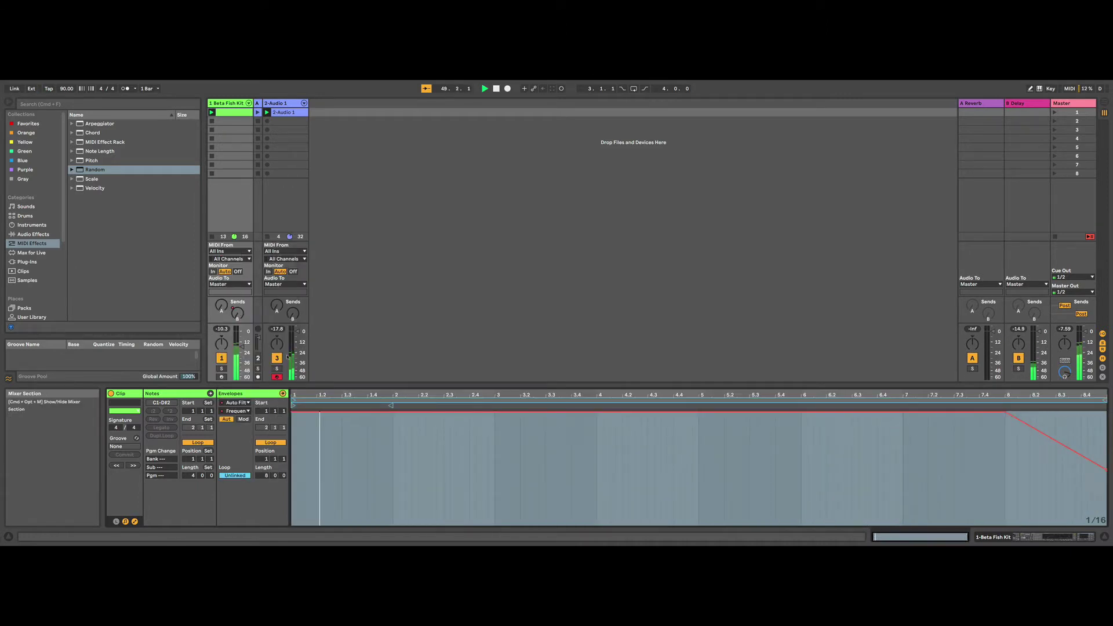
{"action": "left_click", "coordinate": [245, 412]}
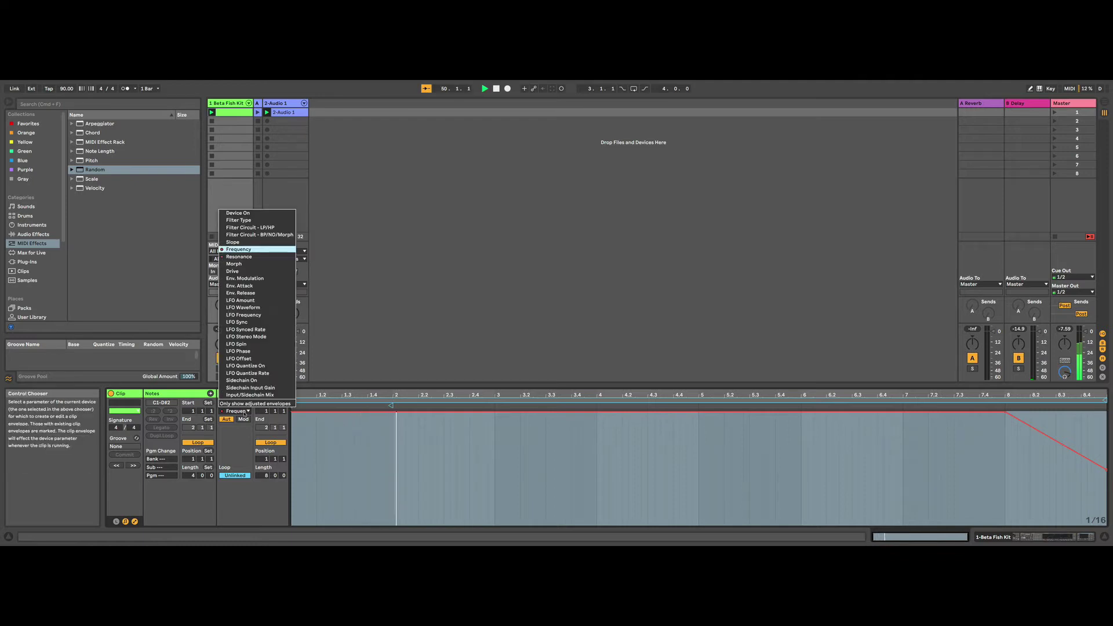
{"action": "left_click", "coordinate": [256, 271]}
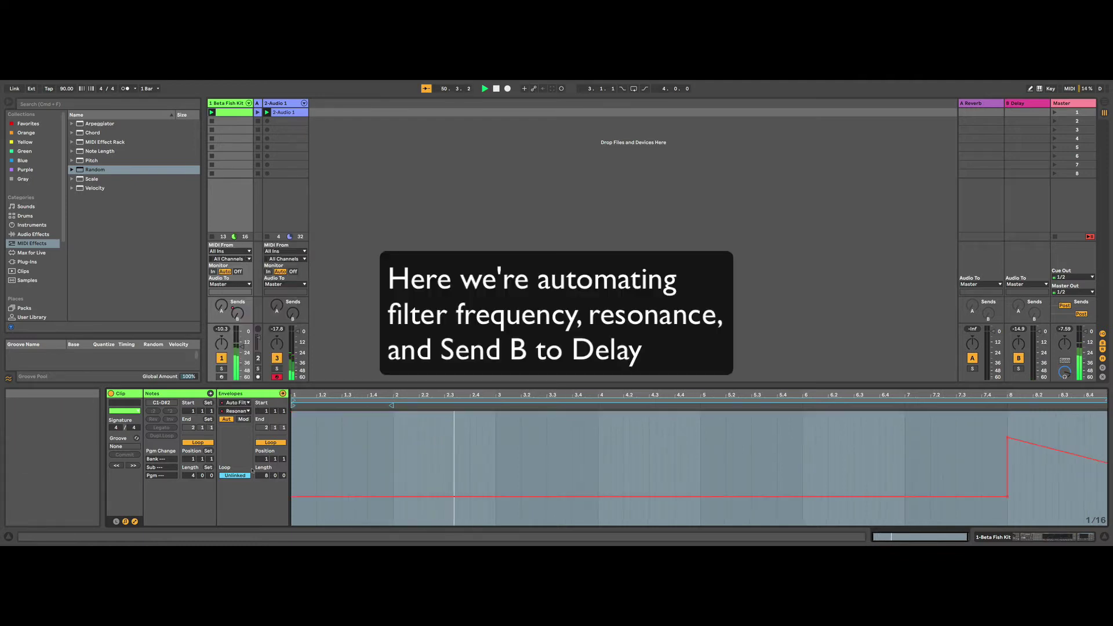
Display the Beta Fish Kit clip's Mixer envelope for the B-Delay send.
{"action": "left_click", "coordinate": [245, 402]}
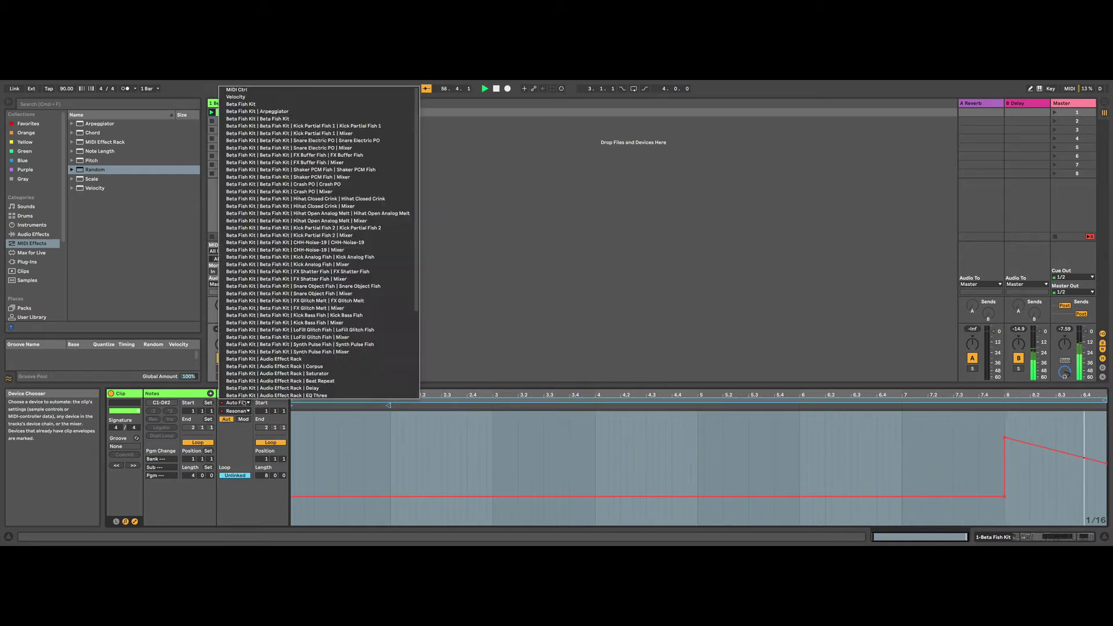
{"action": "left_click", "coordinate": [242, 380]}
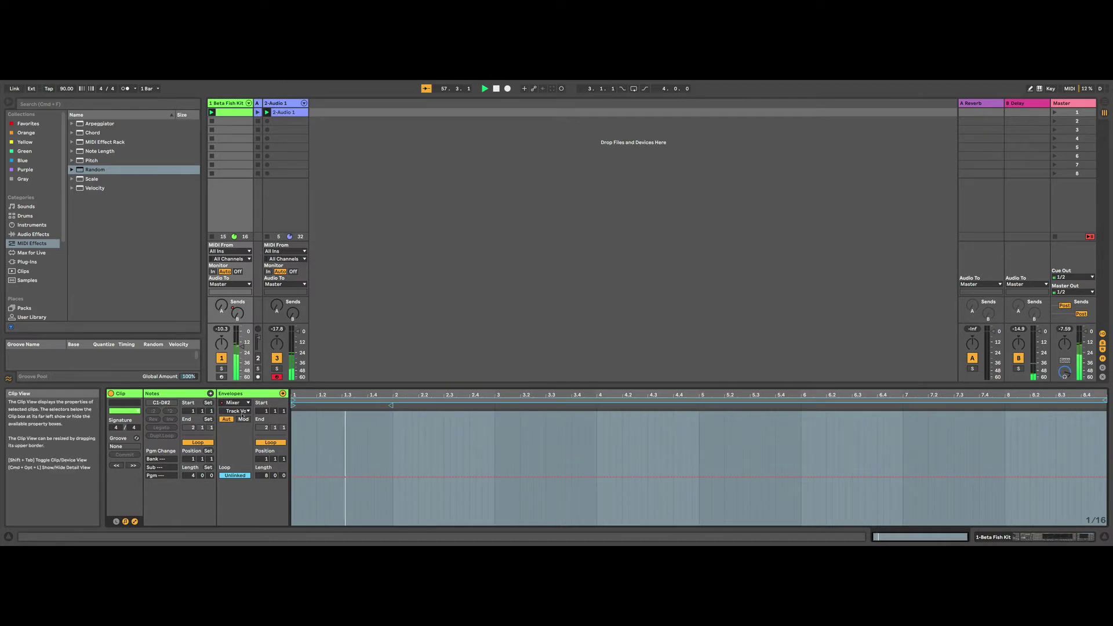
{"action": "left_click", "coordinate": [237, 411]}
{"action": "left_click", "coordinate": [243, 456]}
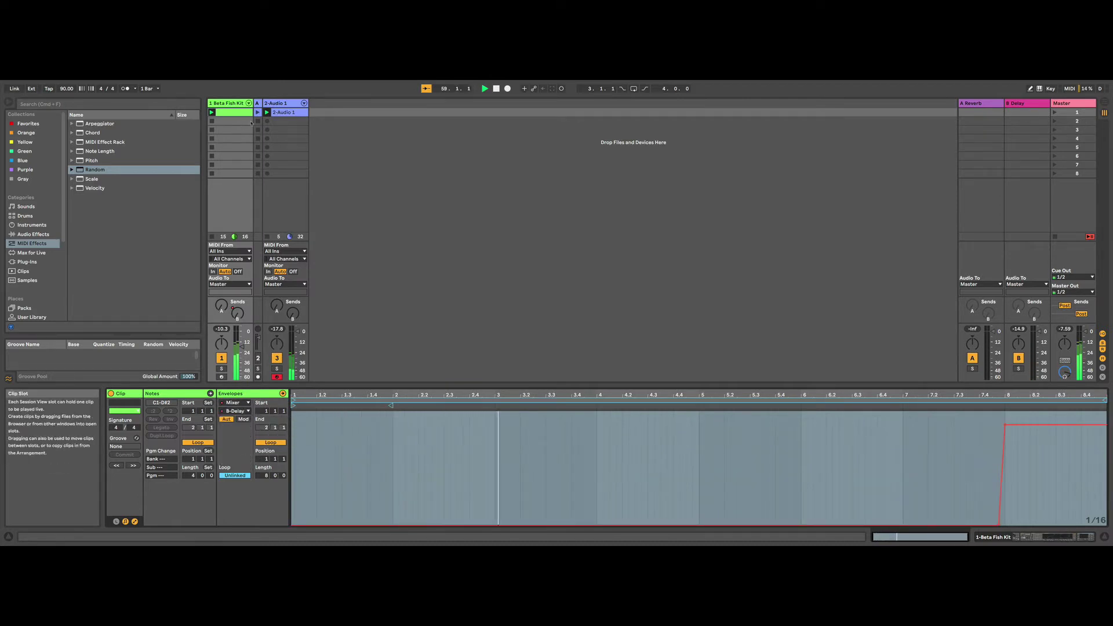
Duplicate the sliced MIDI track.
{"action": "left_click", "coordinate": [281, 103]}
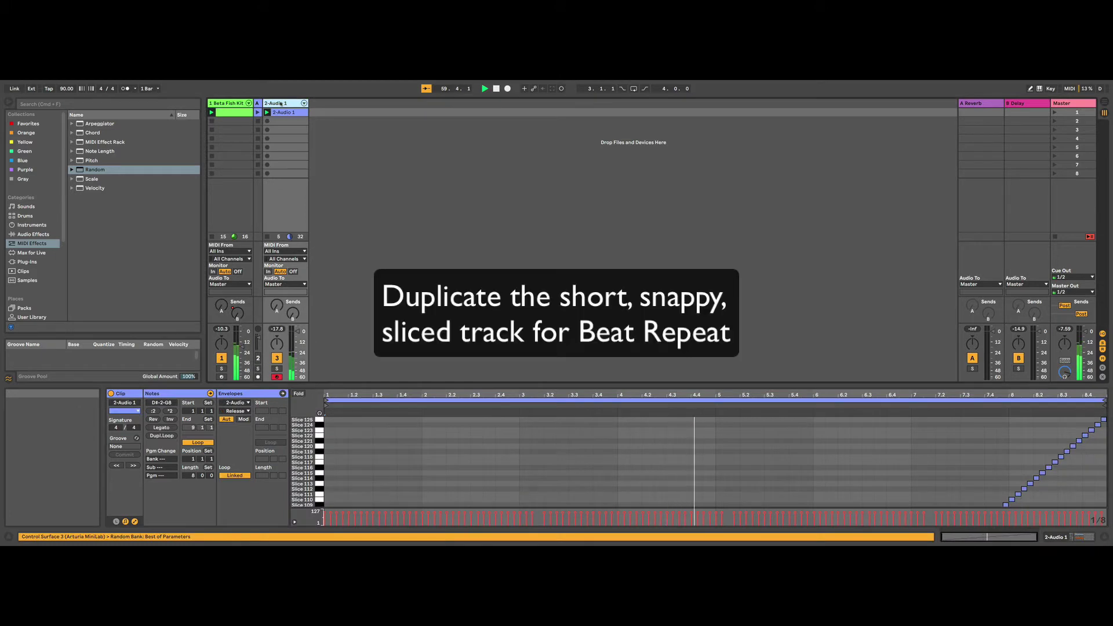
{"action": "right_click", "coordinate": [281, 104]}
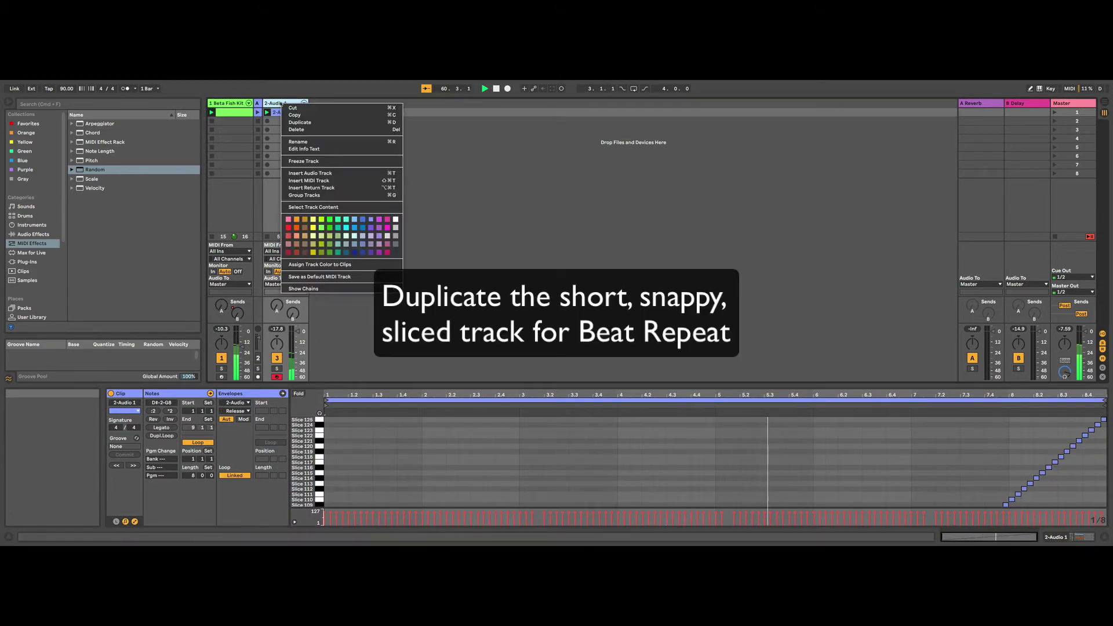
{"action": "left_click", "coordinate": [297, 123]}
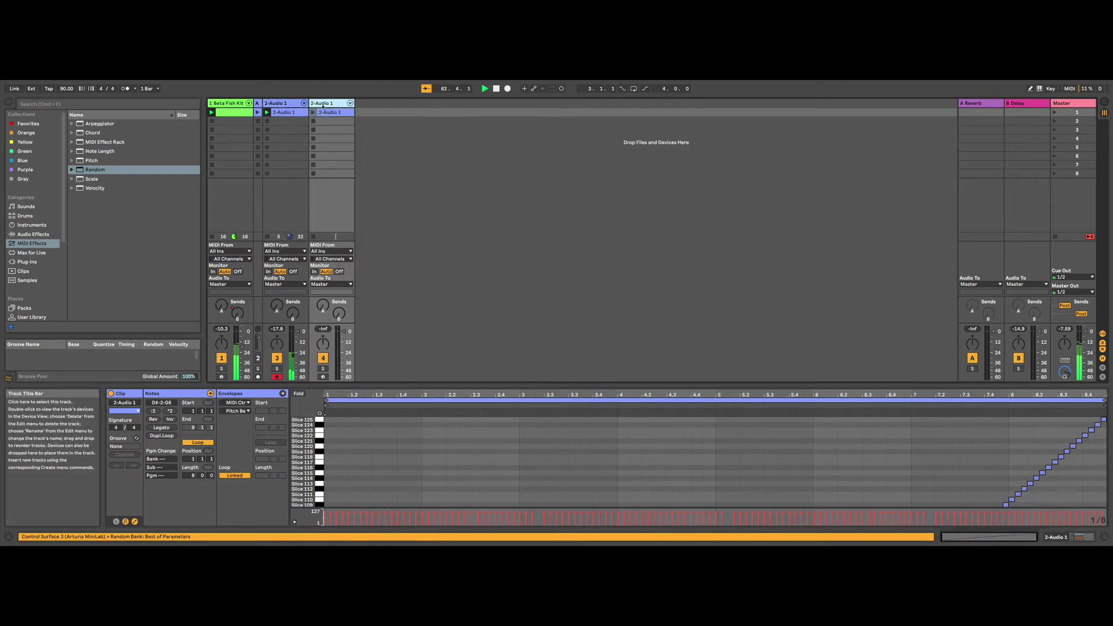
Add a Beat Repeat audio effect to the duplicated sliced track.
{"action": "left_click", "coordinate": [33, 235]}
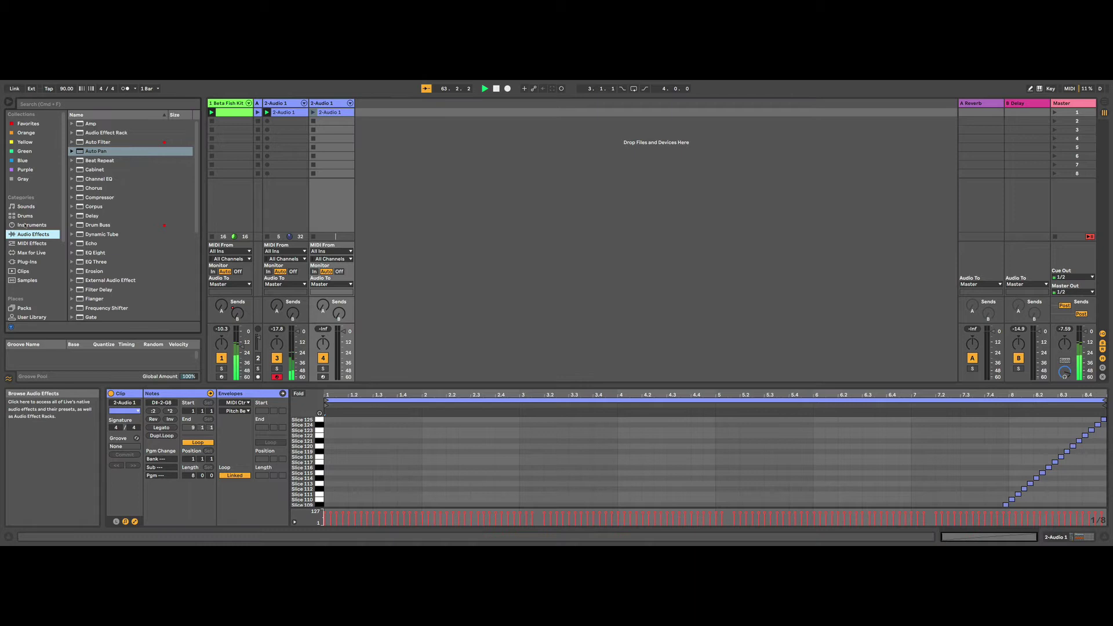
{"action": "double_click", "coordinate": [100, 161]}
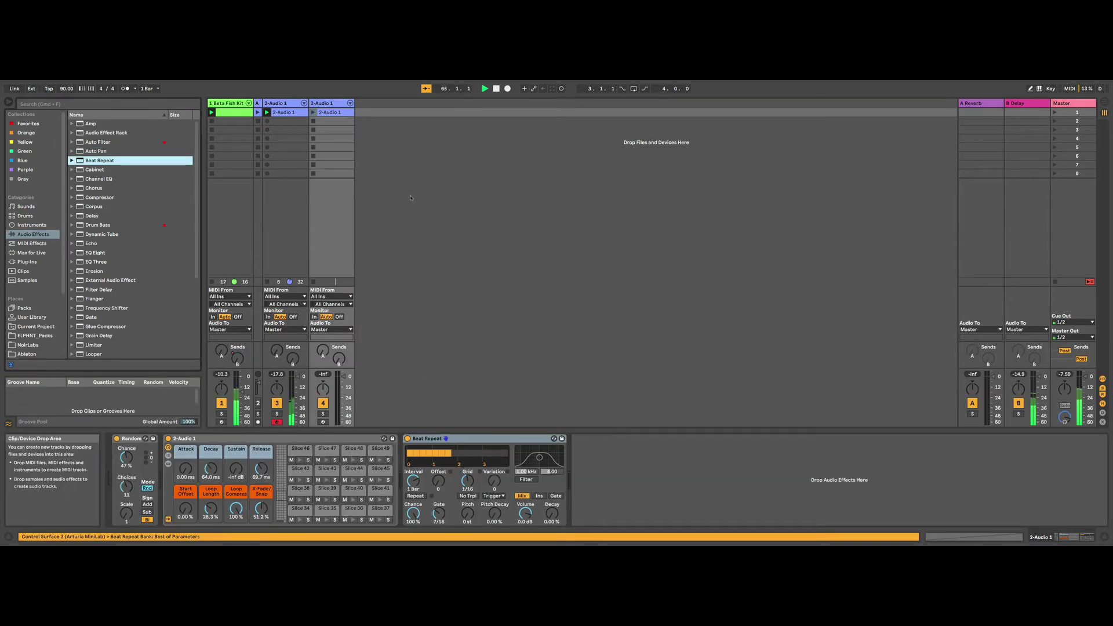
{"action": "left_click", "coordinate": [316, 206]}
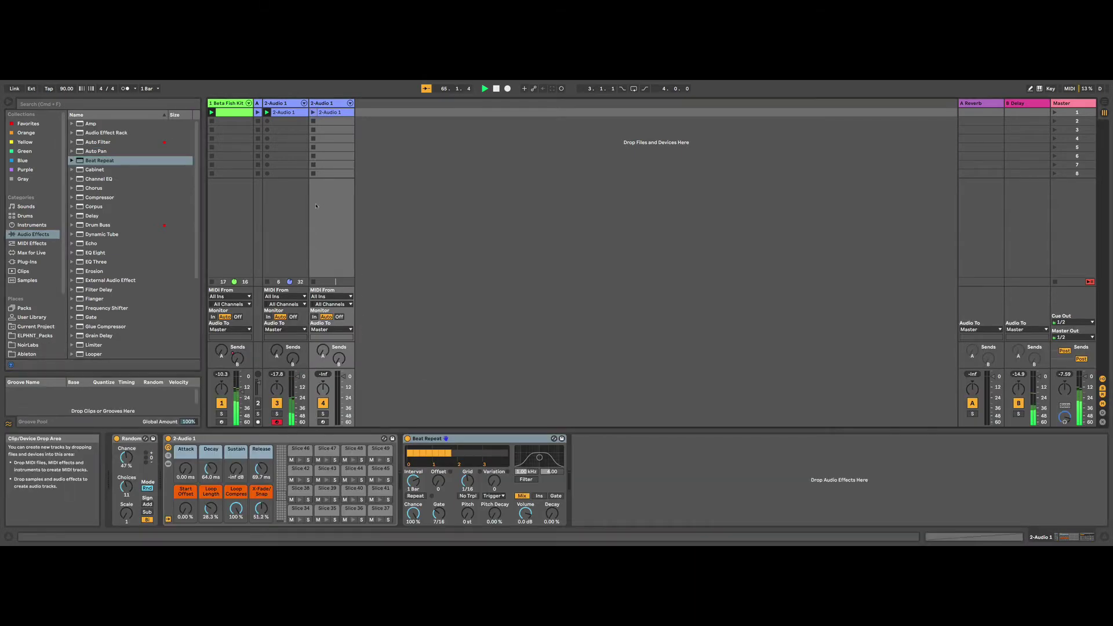
Set Beat Repeat's Variation to 4 and its output mode to Gate while playing the duplicated track's clip.
{"action": "left_click", "coordinate": [127, 440]}
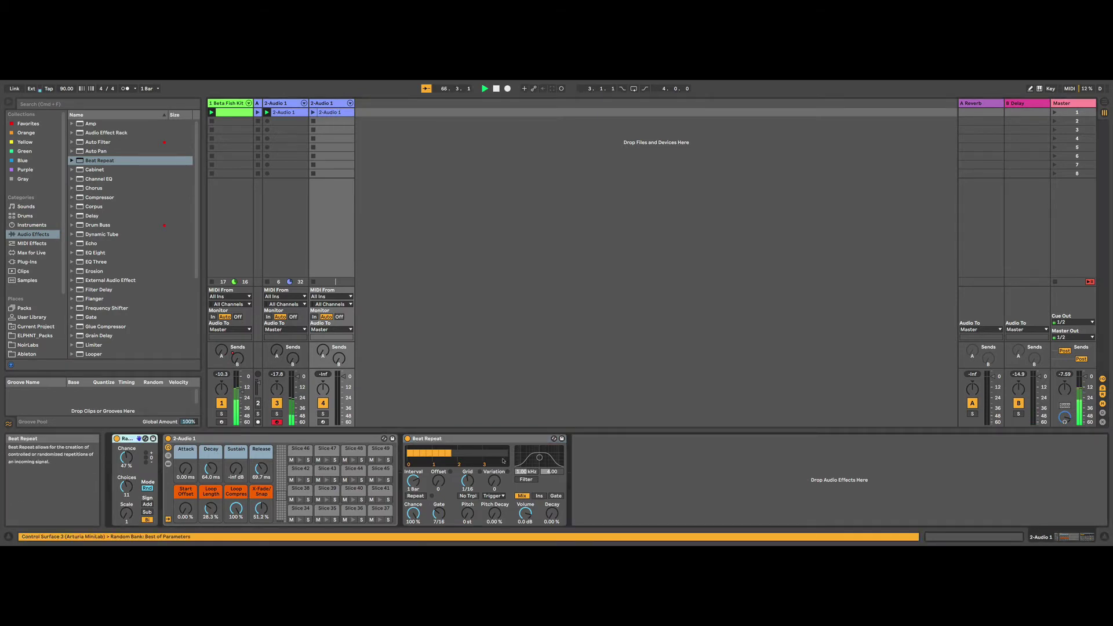
{"action": "left_click_drag", "start_coordinate": [496, 485], "coordinate": [495, 471]}
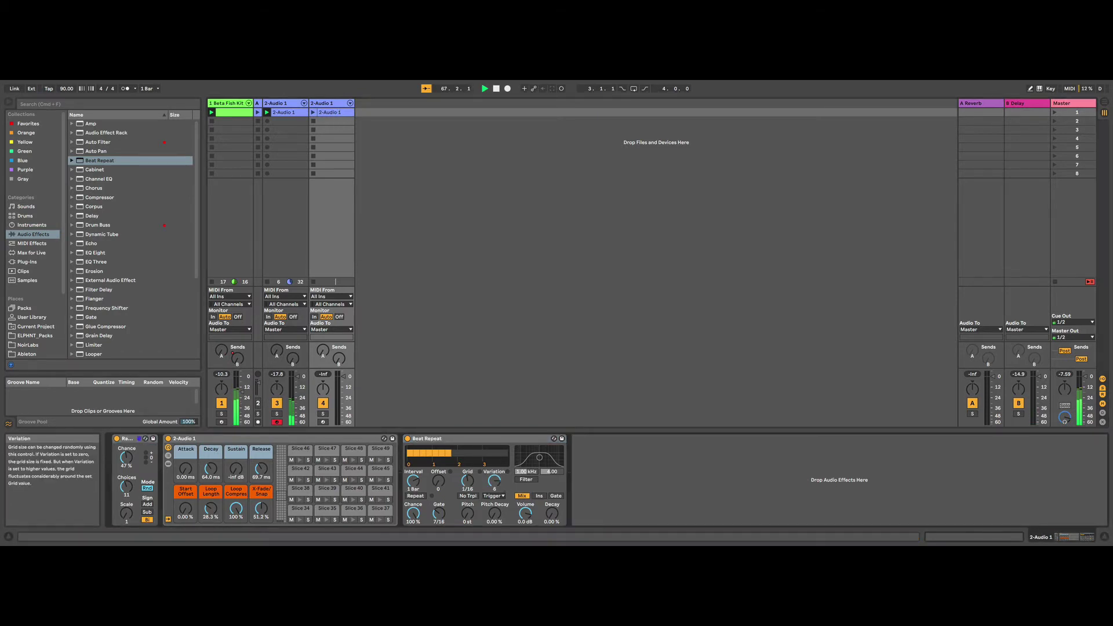
{"action": "left_click", "coordinate": [313, 112]}
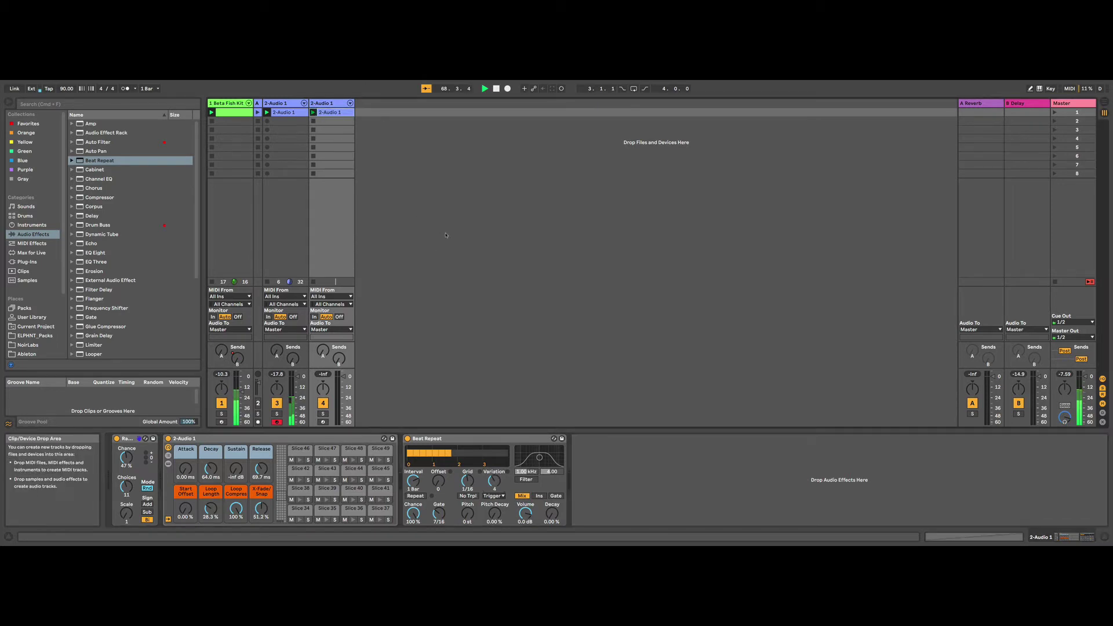
{"action": "left_click", "coordinate": [555, 496]}
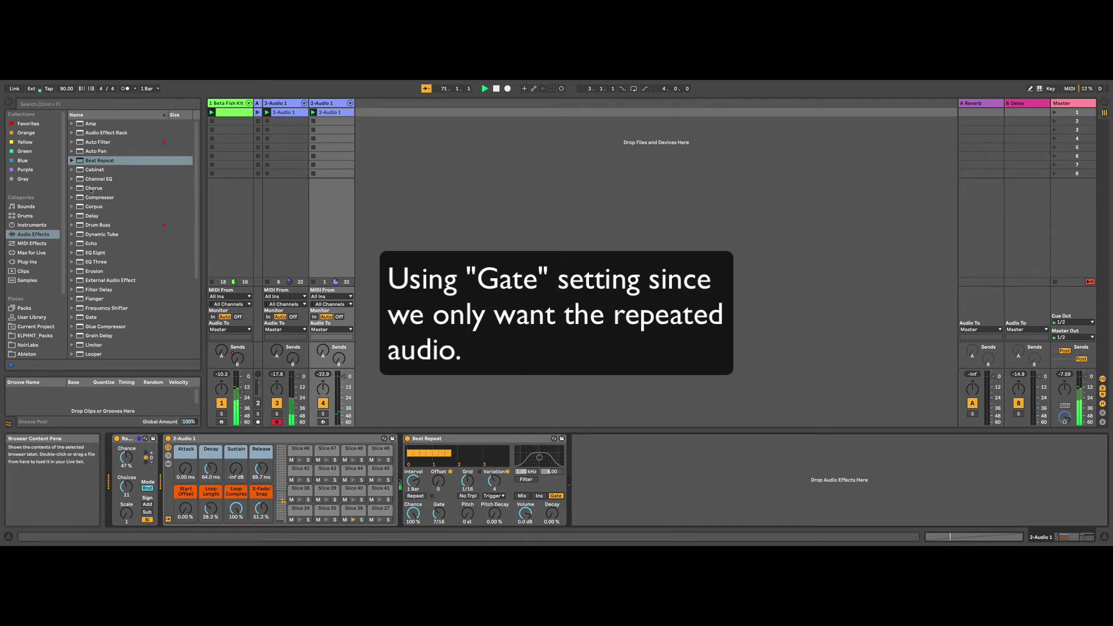
Add an LFO after Beat Repeat with a Random waveform synced at 1/16, mapped to Grid at 33–74% and Variation at 0–100%.
{"action": "left_click", "coordinate": [32, 253]}
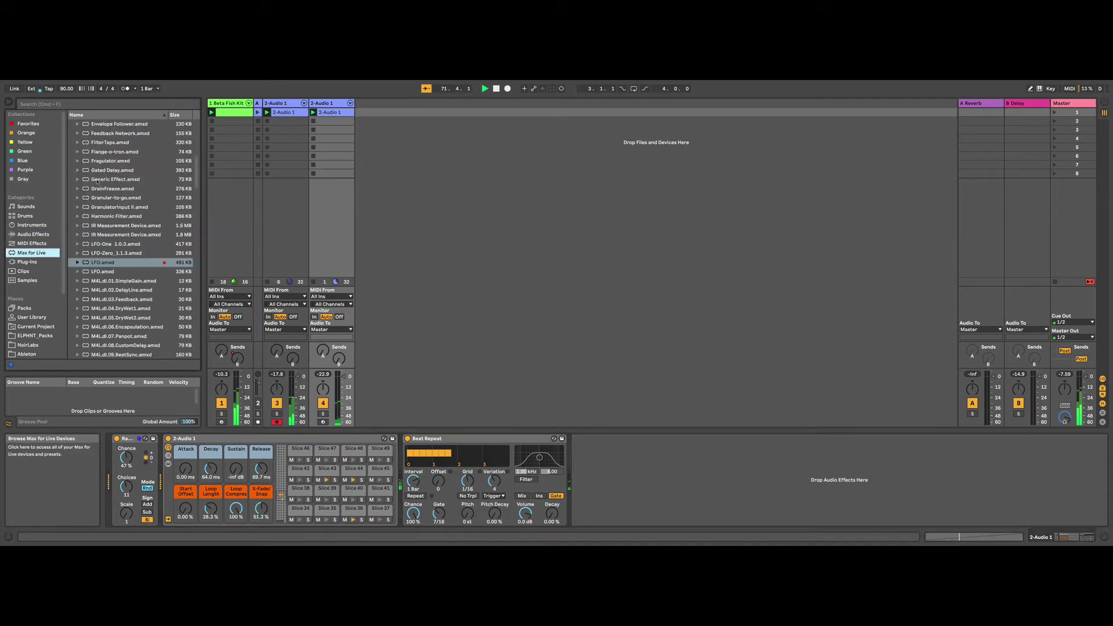
{"action": "left_click", "coordinate": [111, 264]}
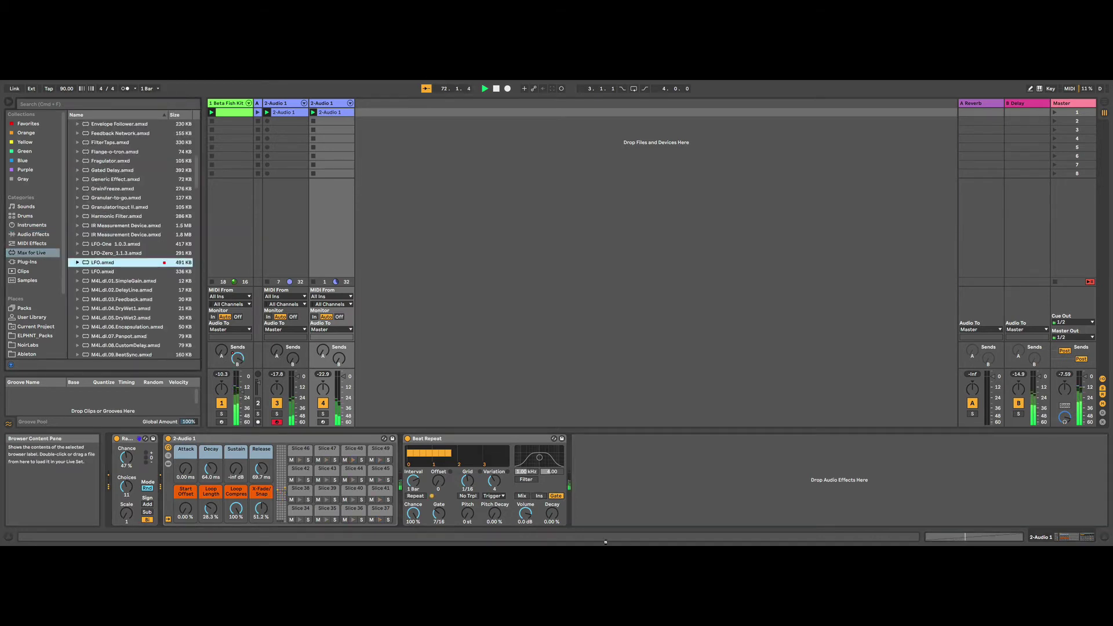
{"action": "left_click", "coordinate": [588, 492]}
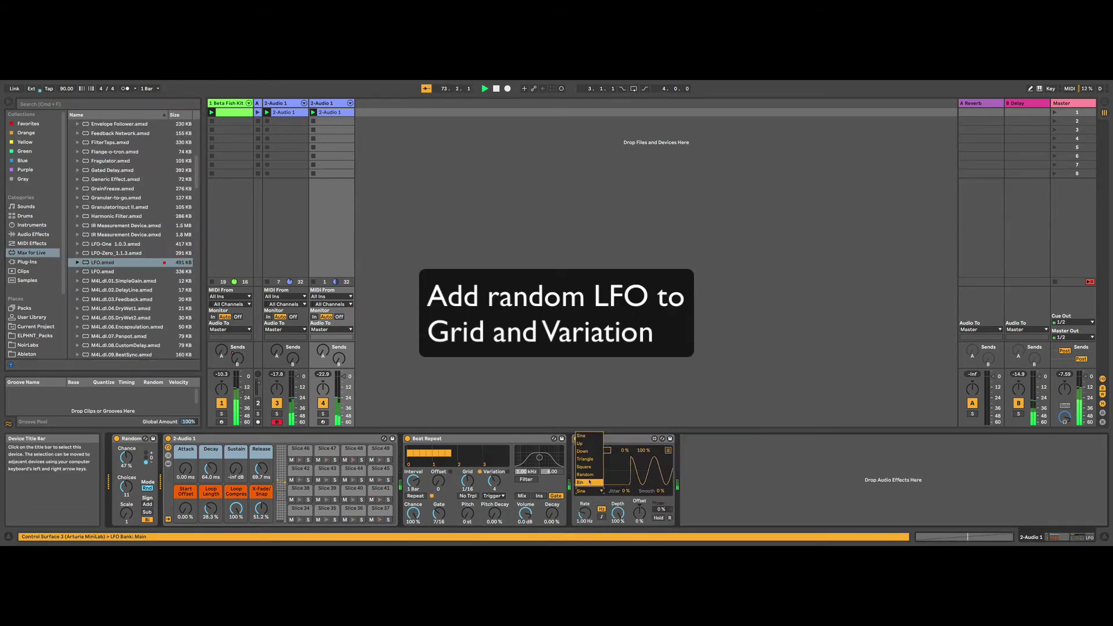
{"action": "left_click", "coordinate": [589, 476]}
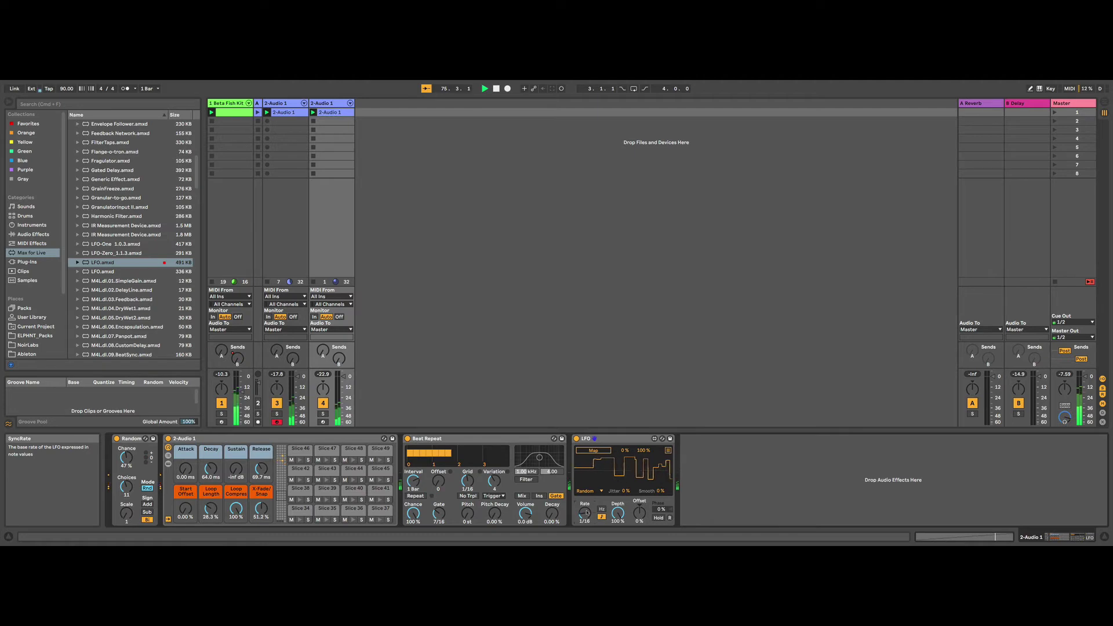
{"action": "left_click", "coordinate": [607, 451]}
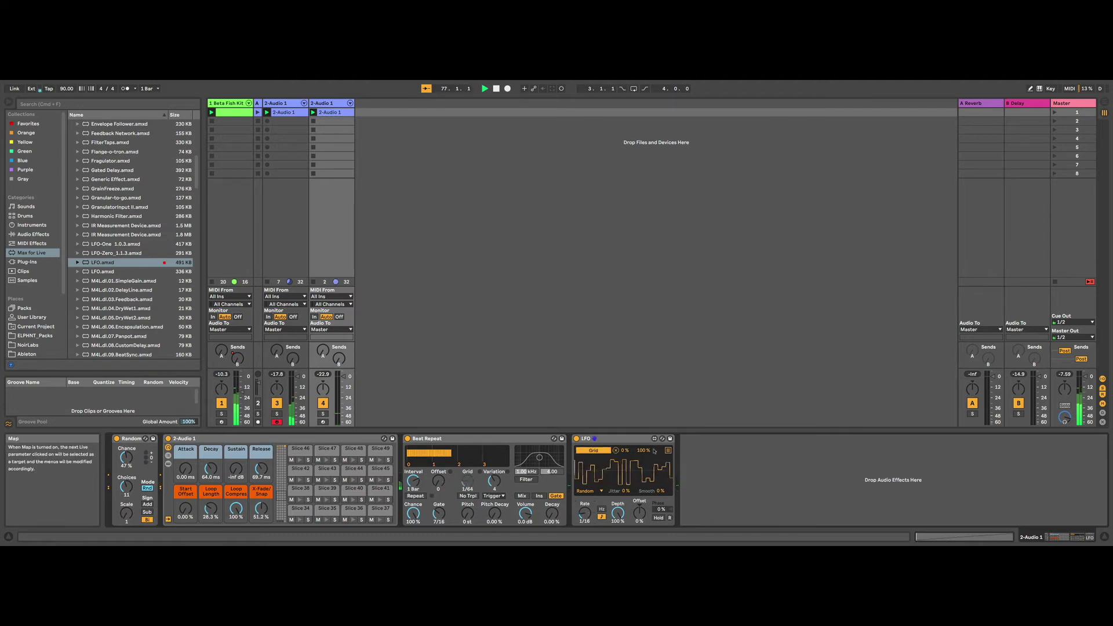
{"action": "left_click_drag", "start_coordinate": [642, 451], "coordinate": [625, 445]}
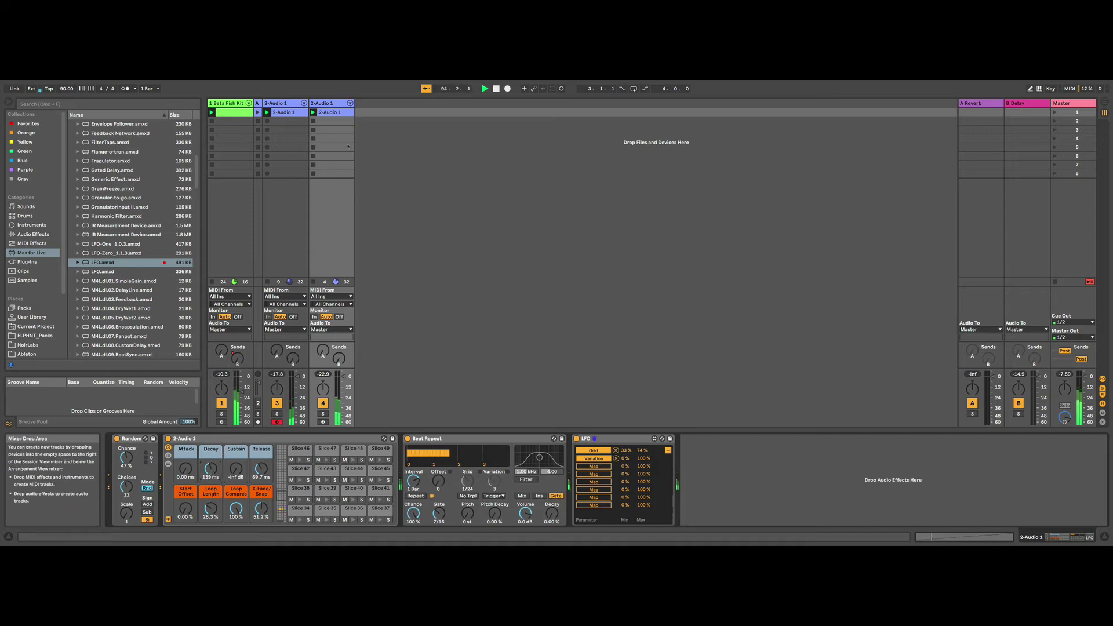
Add an LFO to the original sliced track with a Random waveform and a tempo-synced rate of 1/16.
{"action": "left_click", "coordinate": [279, 104]}
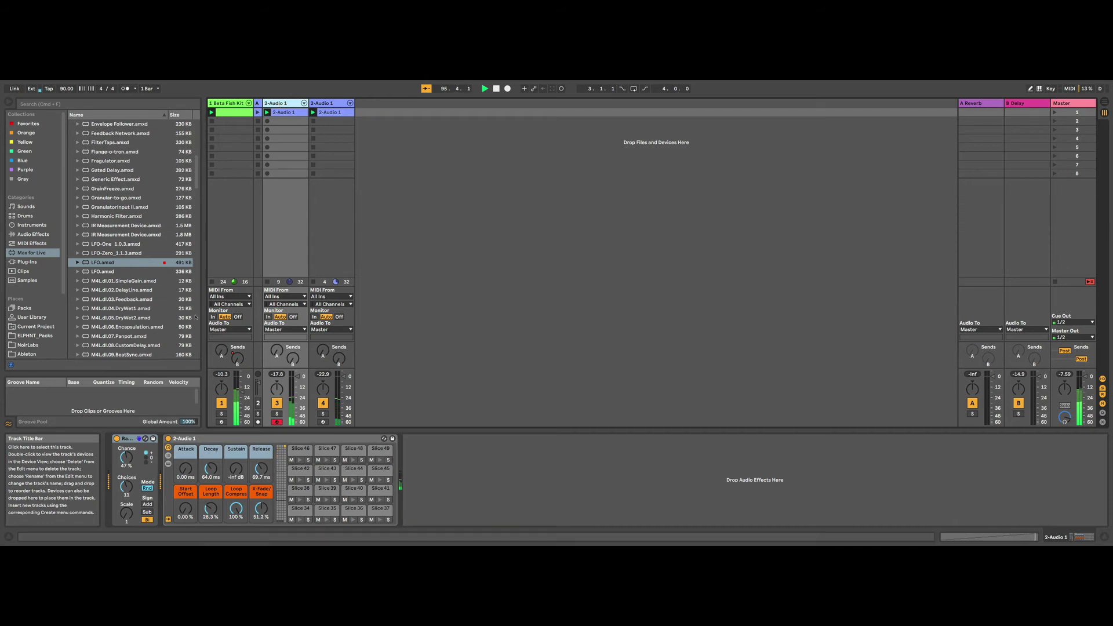
{"action": "left_click", "coordinate": [99, 263]}
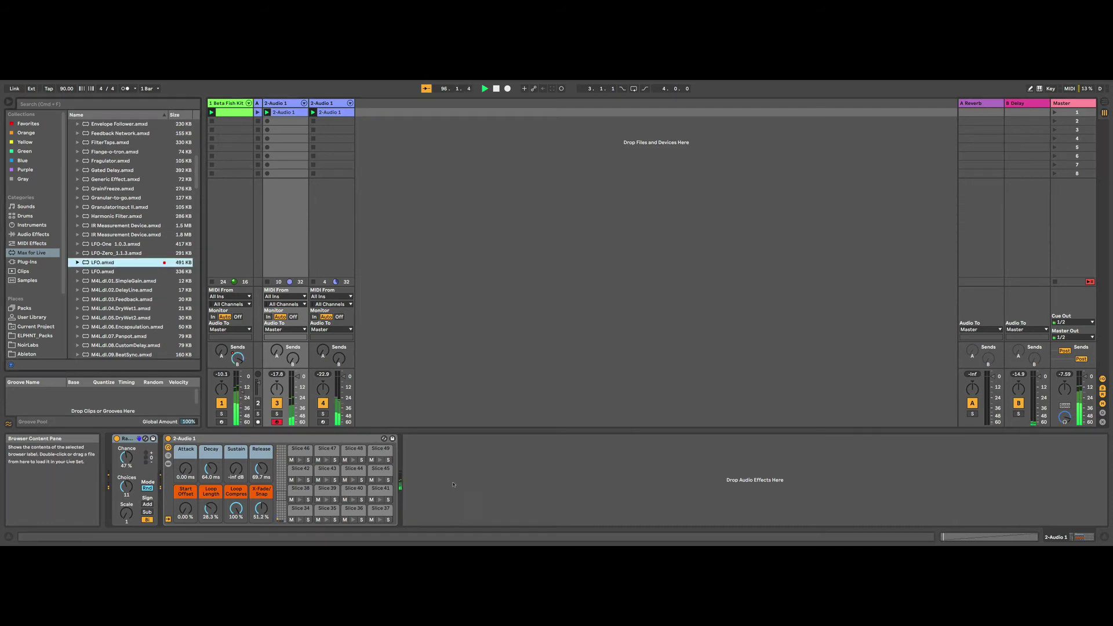
{"action": "key", "text": "Return"}
{"action": "left_click", "coordinate": [419, 491]}
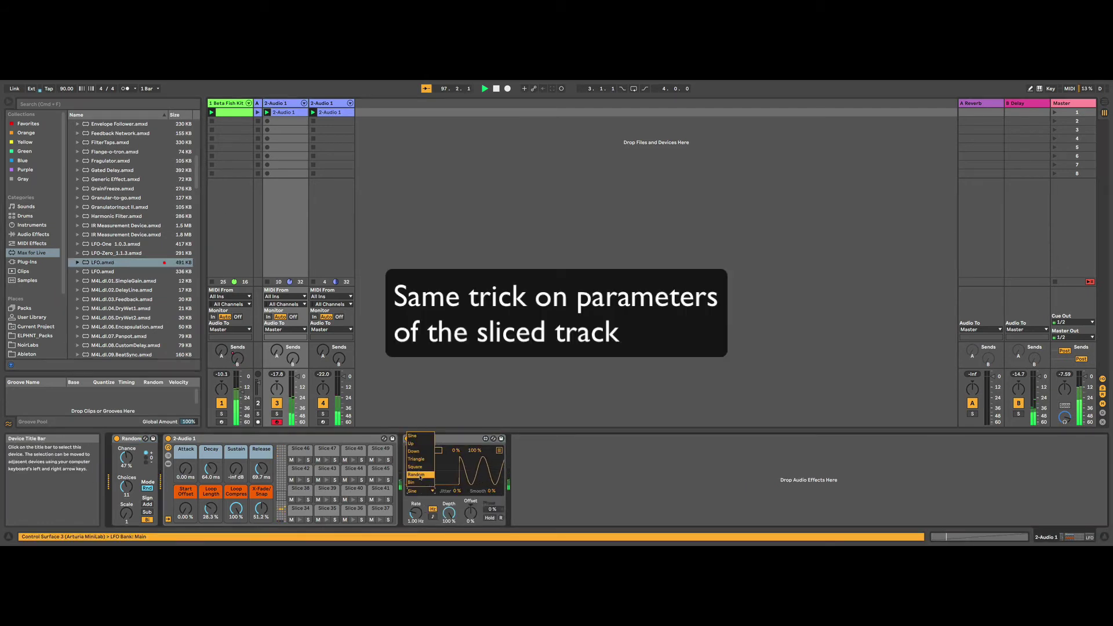
{"action": "left_click", "coordinate": [420, 475]}
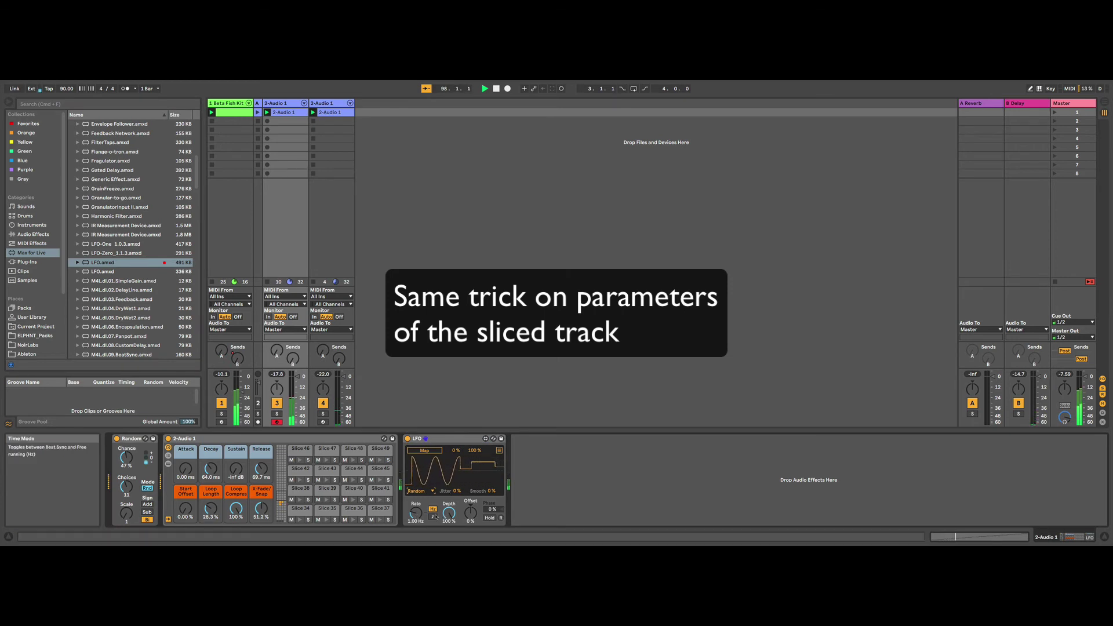
{"action": "left_click", "coordinate": [433, 516]}
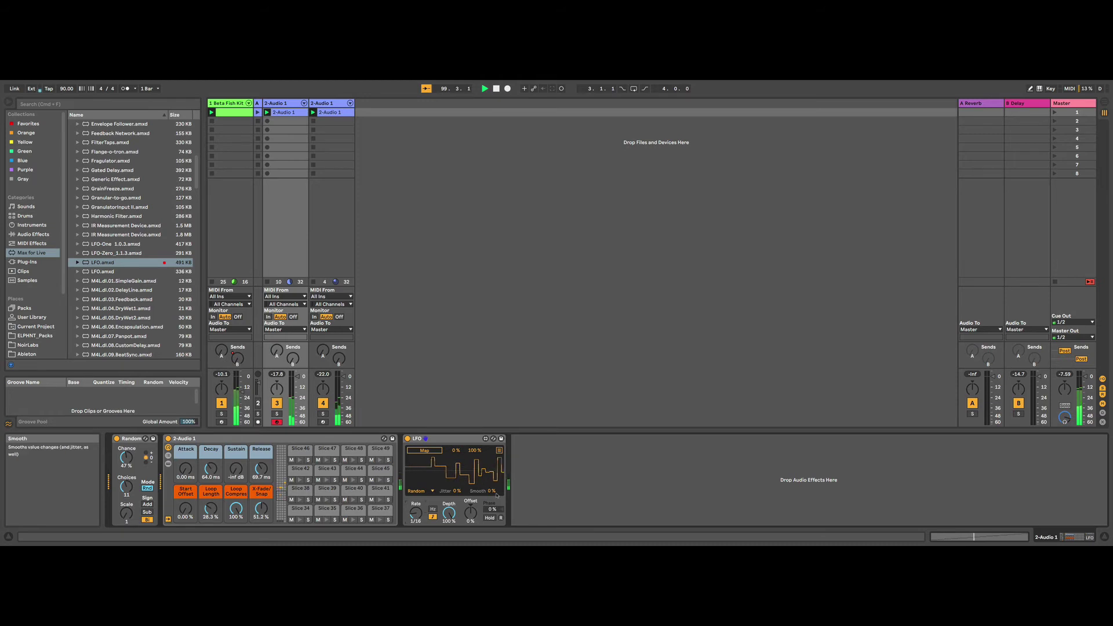
Map the sliced track's LFO to Start Offset at 0–58%, Attack at 75–0%, and Decay with an adjusted maximum.
{"action": "left_click", "coordinate": [433, 452]}
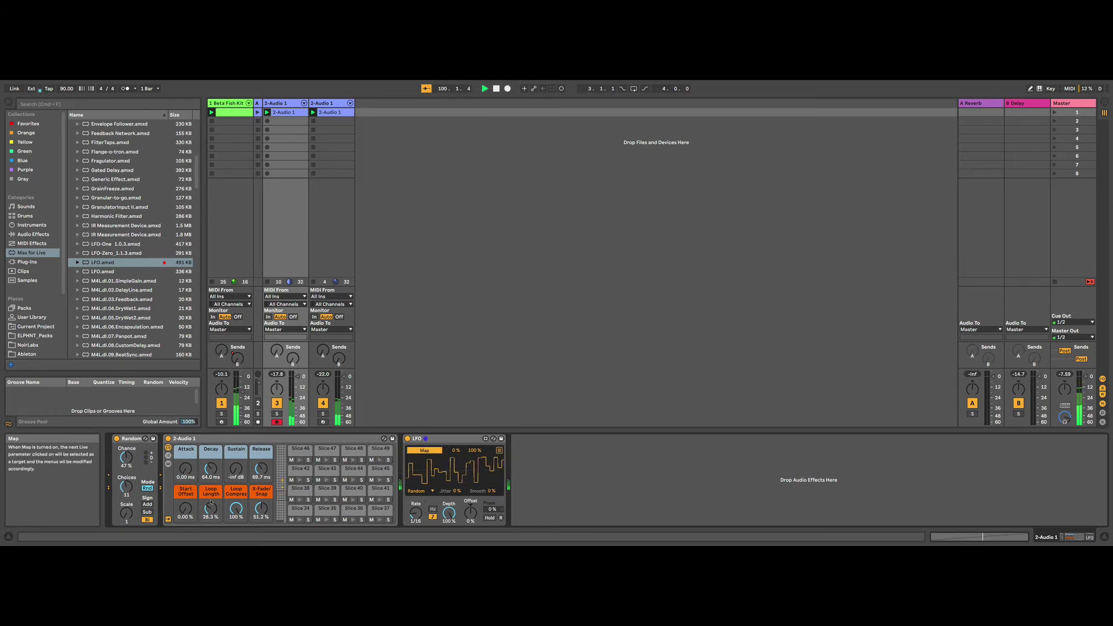
{"action": "left_click", "coordinate": [186, 509]}
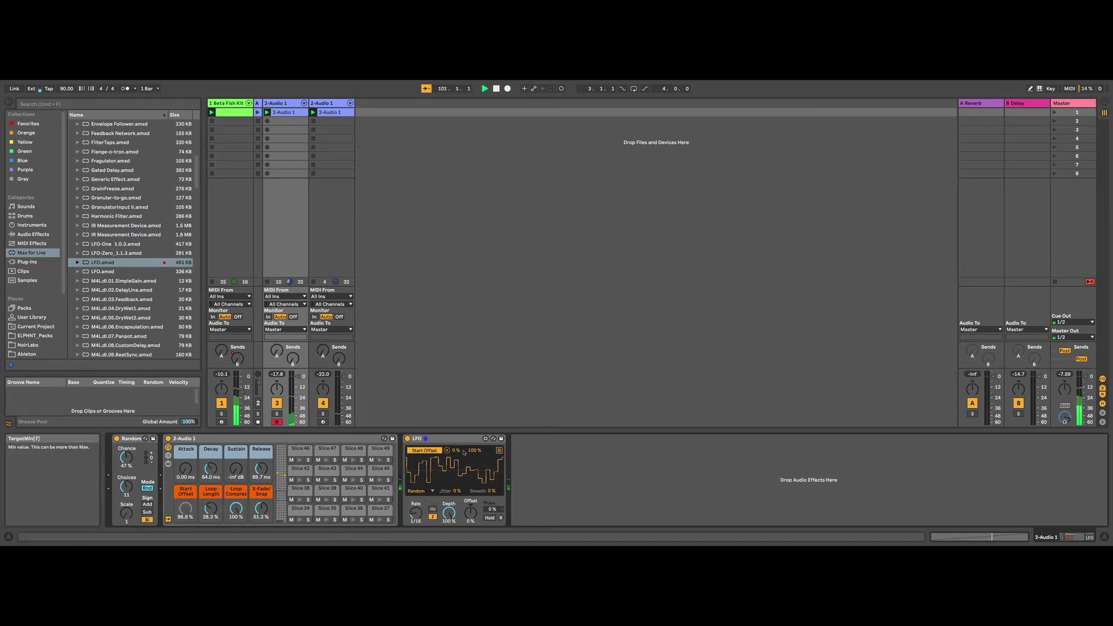
{"action": "left_click", "coordinate": [499, 451]}
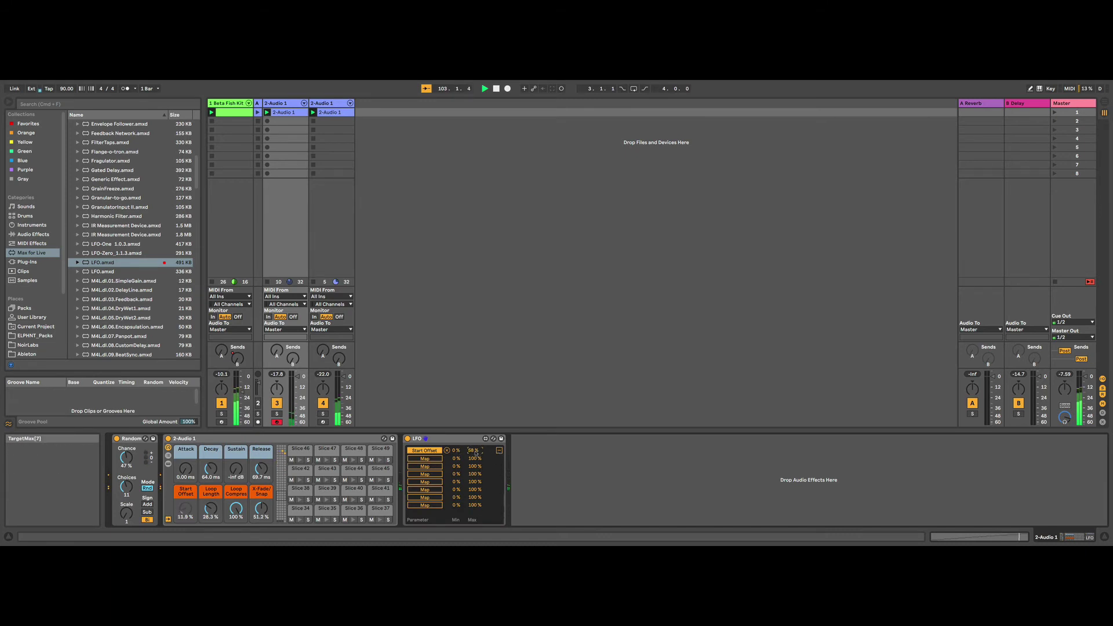
{"action": "left_click", "coordinate": [425, 459]}
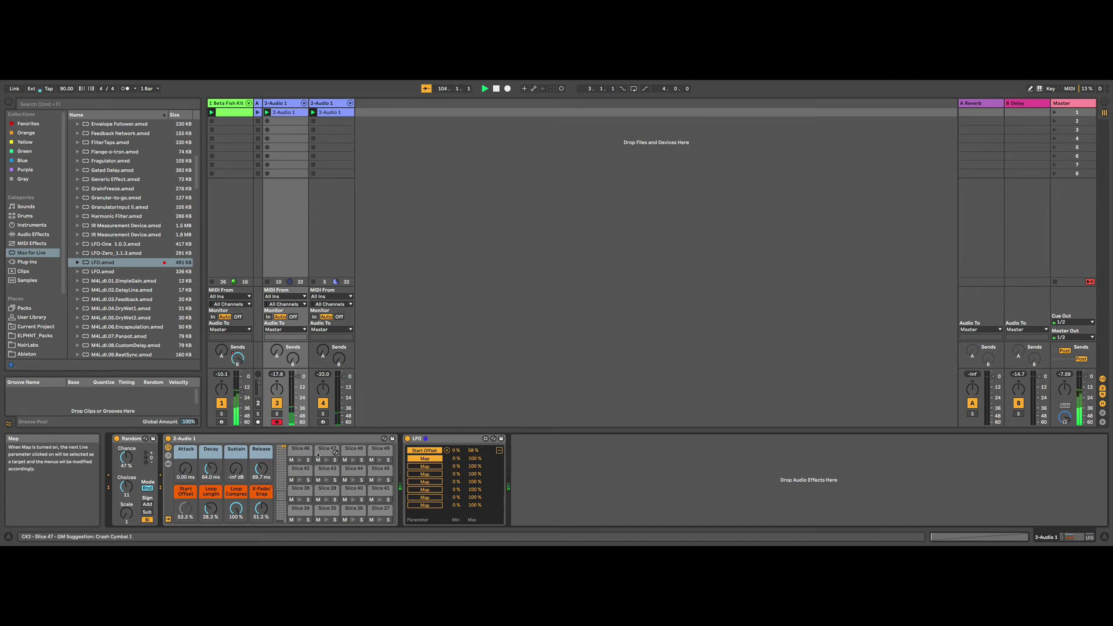
{"action": "left_click", "coordinate": [185, 469]}
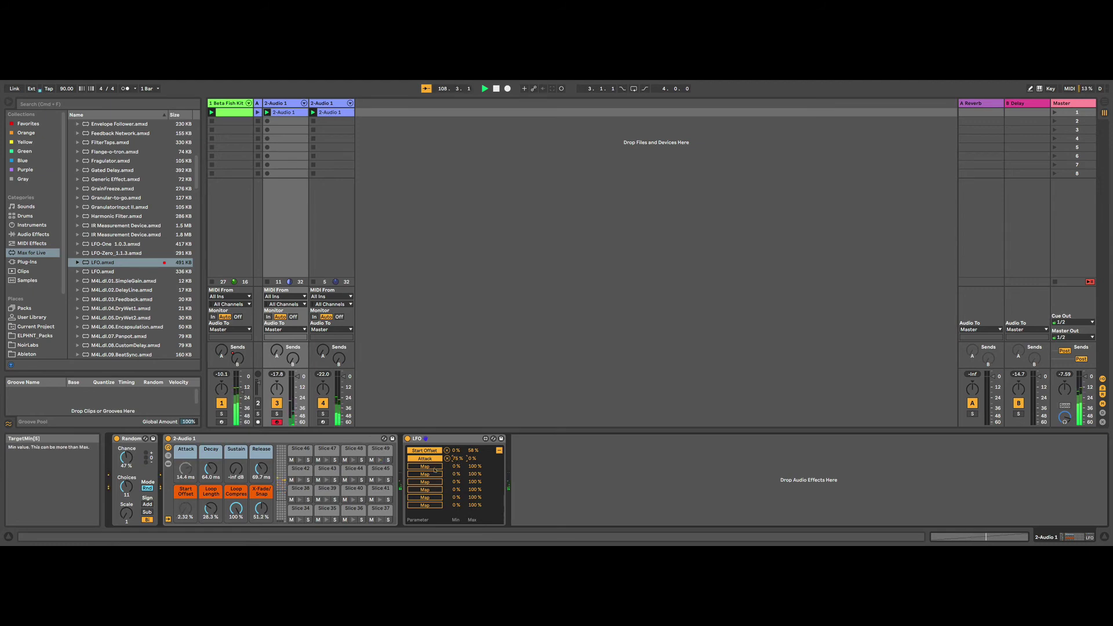
{"action": "left_click", "coordinate": [212, 469]}
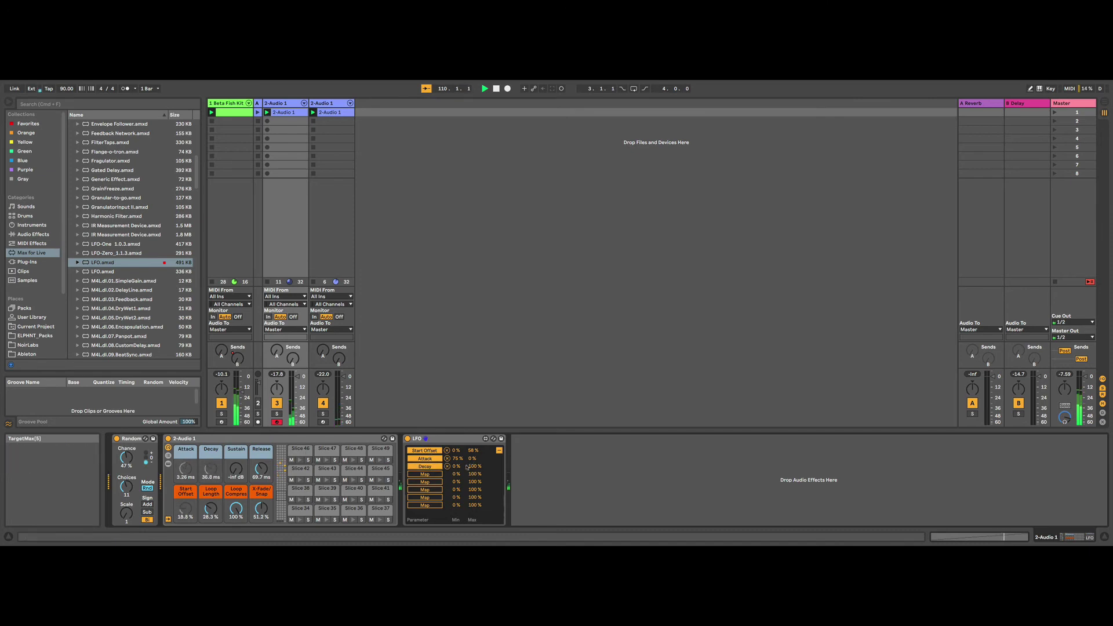
{"action": "left_click_drag", "start_coordinate": [476, 467], "coordinate": [477, 475]}
Group the Beta Fish Kit track together with the audio track and both sliced tracks.
{"action": "left_click", "coordinate": [229, 102]}
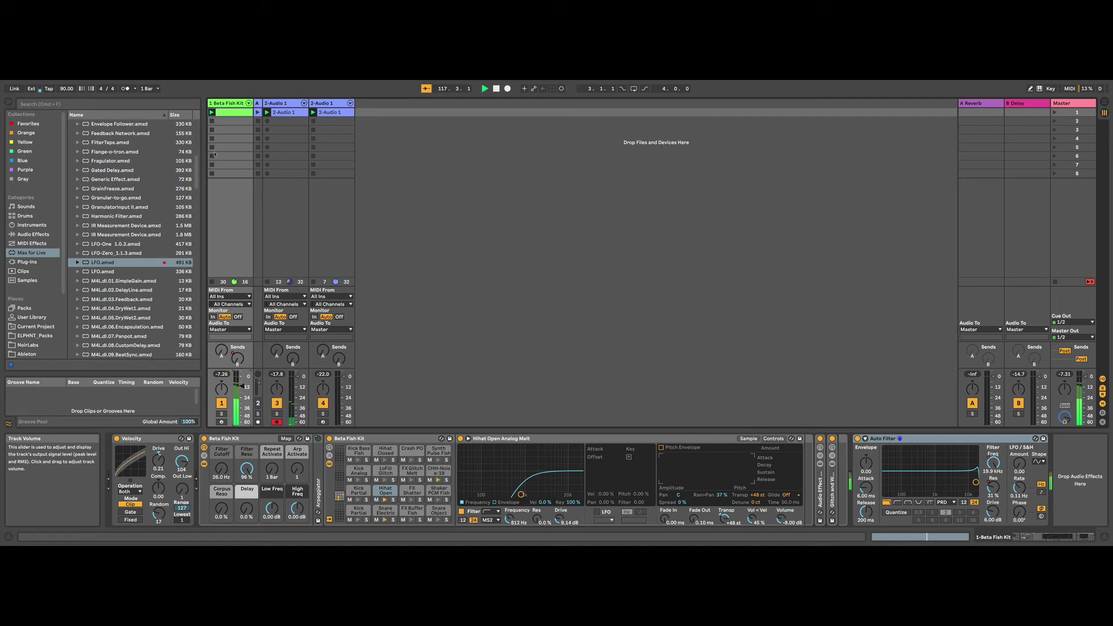
{"action": "right_click", "coordinate": [331, 103]}
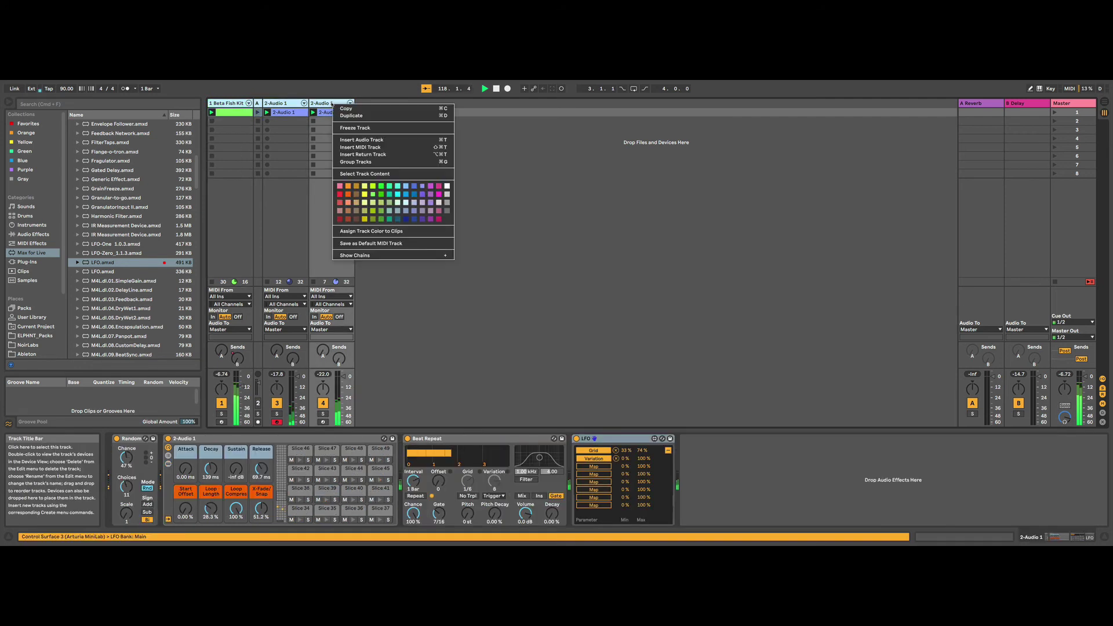
{"action": "left_click", "coordinate": [359, 162]}
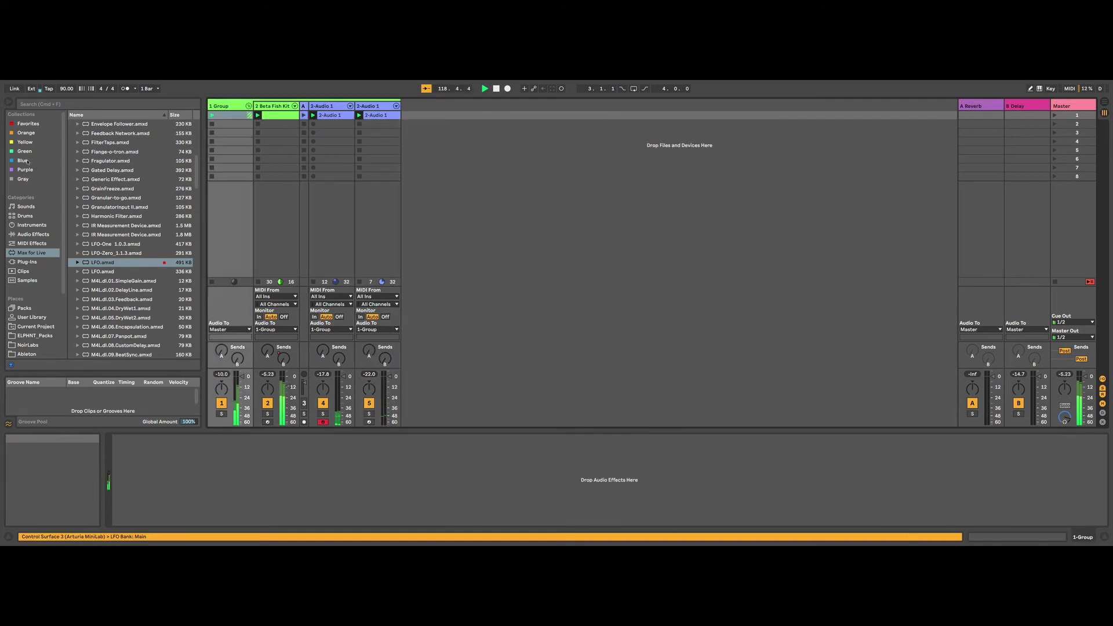
Add a Drum Buss audio effect to the group track and set its Trim to -6.87 dB.
{"action": "left_click", "coordinate": [33, 234]}
{"action": "left_click", "coordinate": [116, 160]}
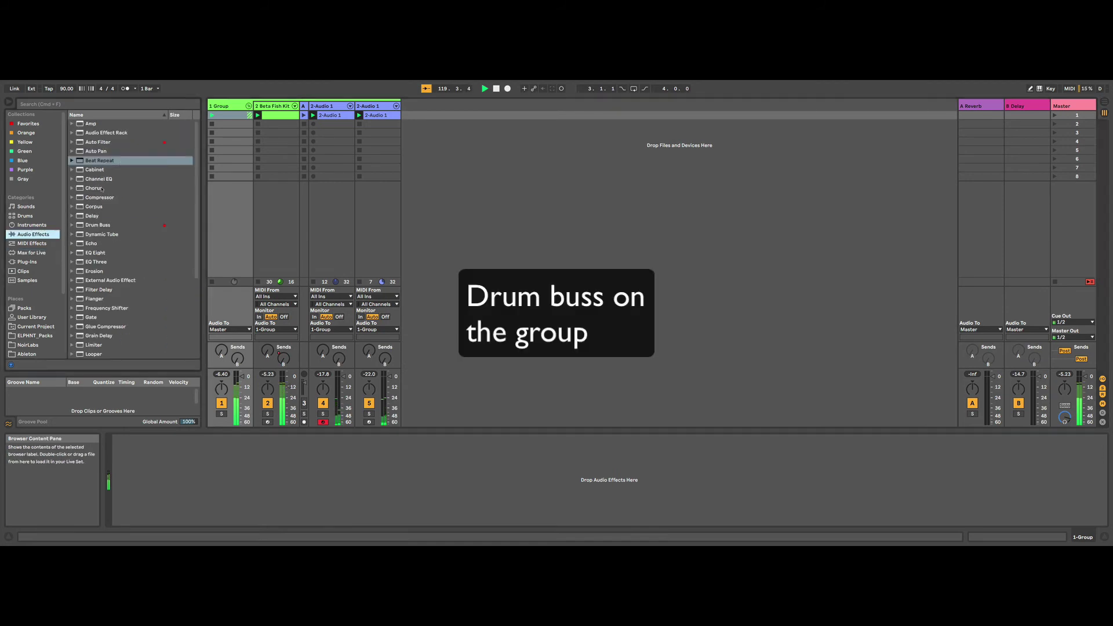
{"action": "left_click", "coordinate": [99, 226]}
{"action": "key", "text": "Return"}
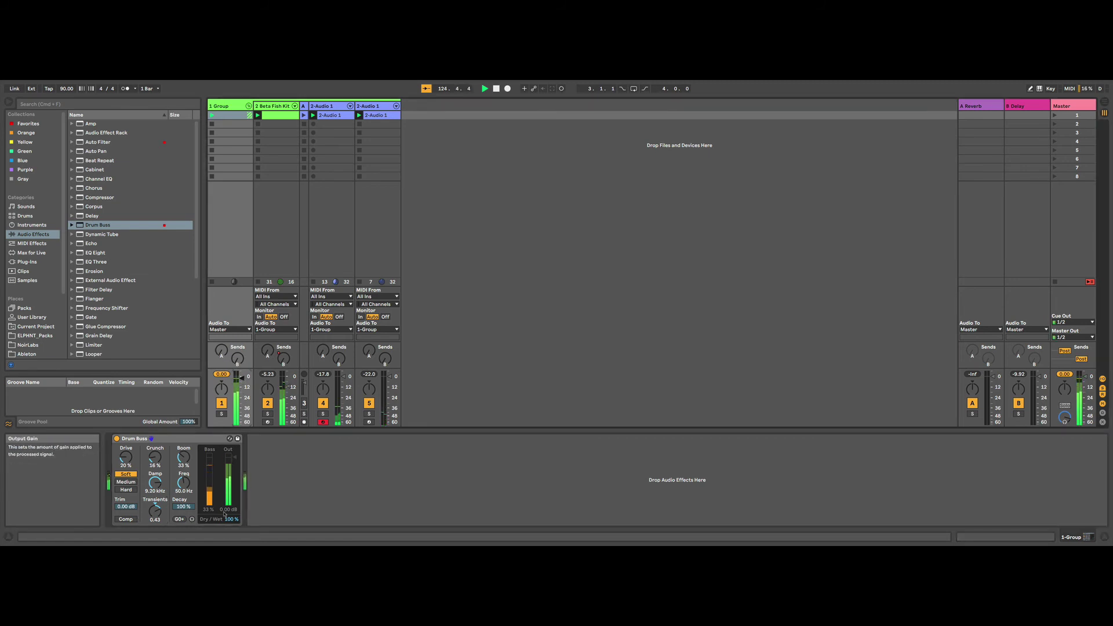
{"action": "left_click_drag", "start_coordinate": [125, 506], "coordinate": [126, 519]}
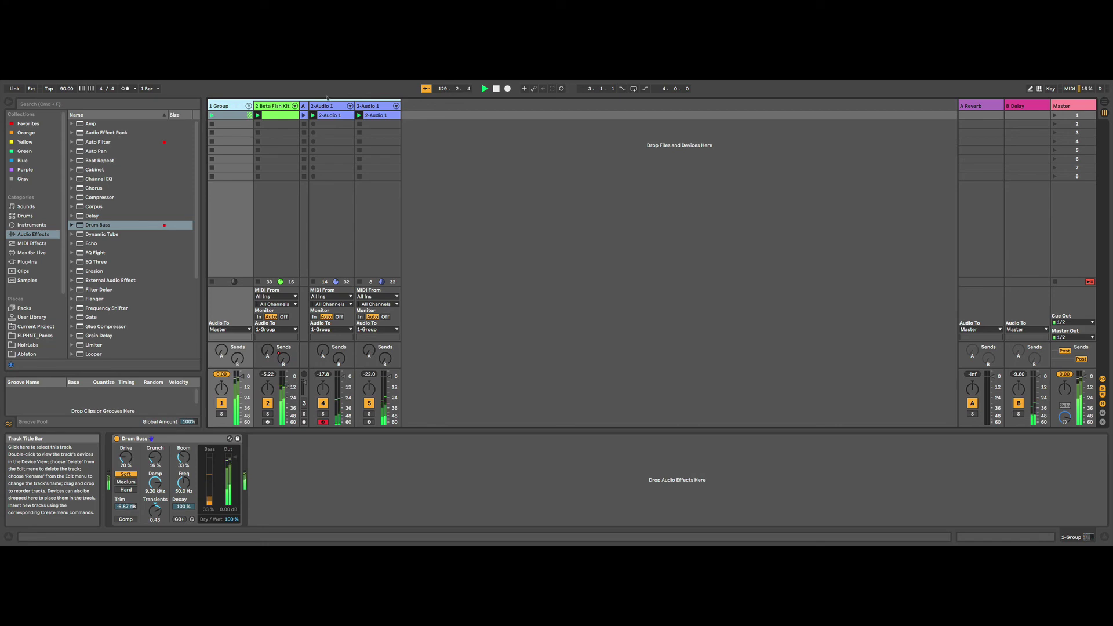
Open the Beta Fish Kit clip and add the first Cha-cha-cha groove from Core Library's Swing and Groove Latin Percussion folder to the Groove Pool.
{"action": "left_click", "coordinate": [286, 107]}
{"action": "left_click", "coordinate": [278, 115]}
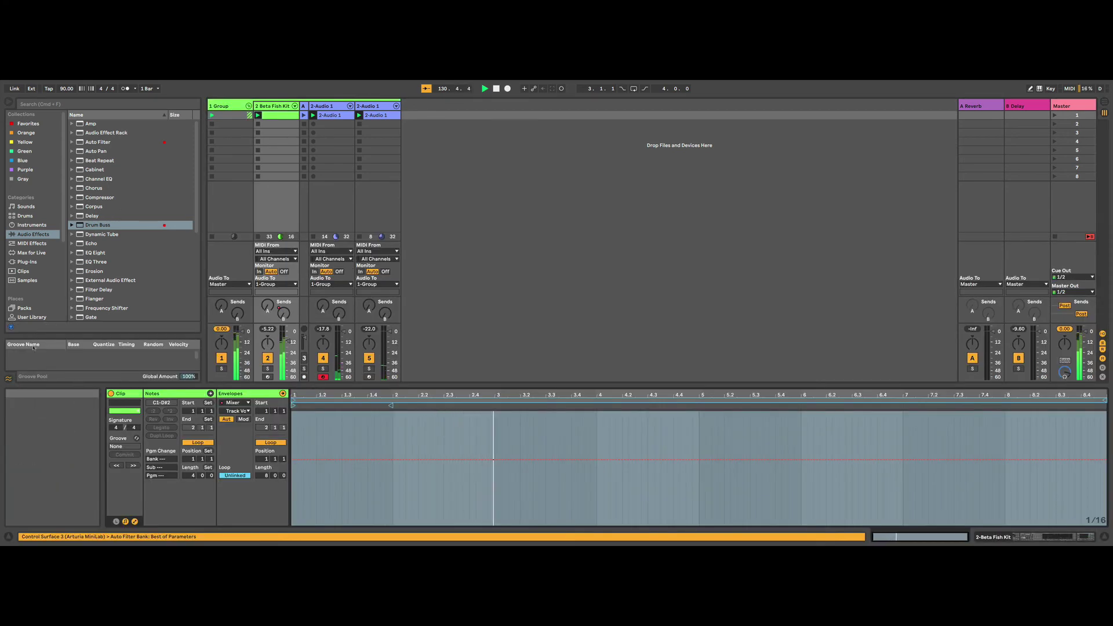
{"action": "left_click", "coordinate": [28, 363]}
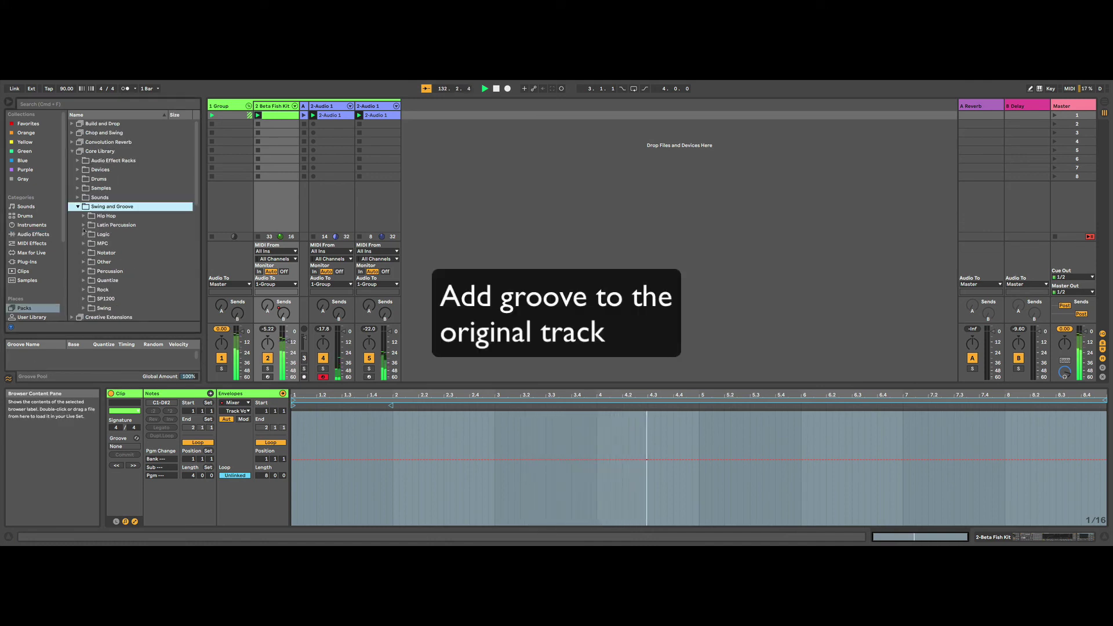
{"action": "left_click", "coordinate": [153, 225]}
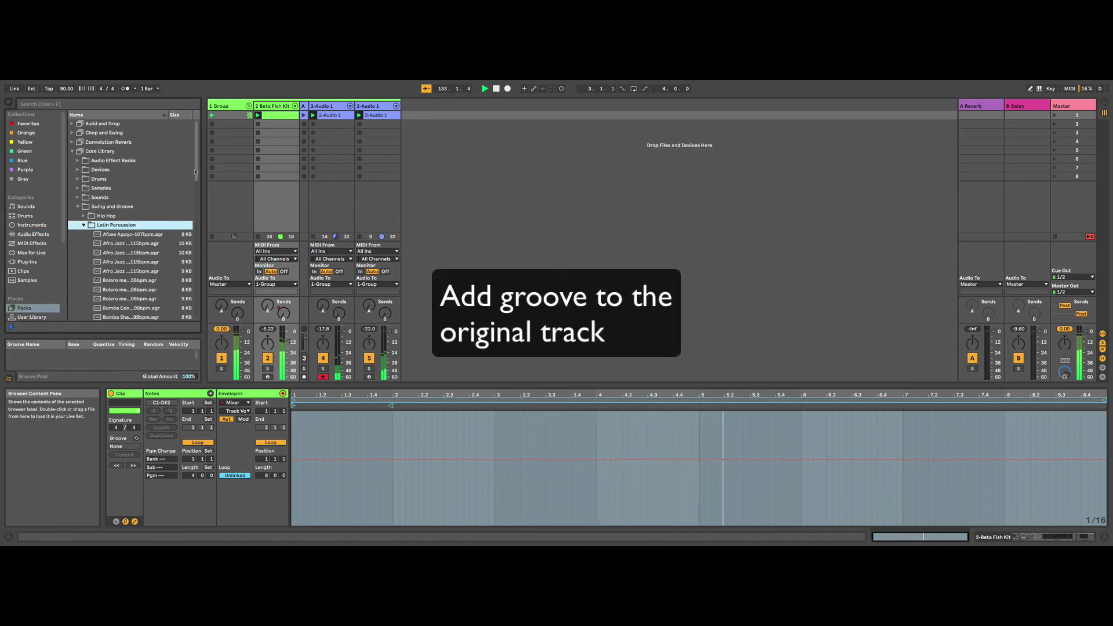
{"action": "left_click_drag", "start_coordinate": [197, 171], "coordinate": [203, 226]}
{"action": "scroll", "coordinate": [135, 185], "scroll_direction": "up", "scroll_amount": 2}
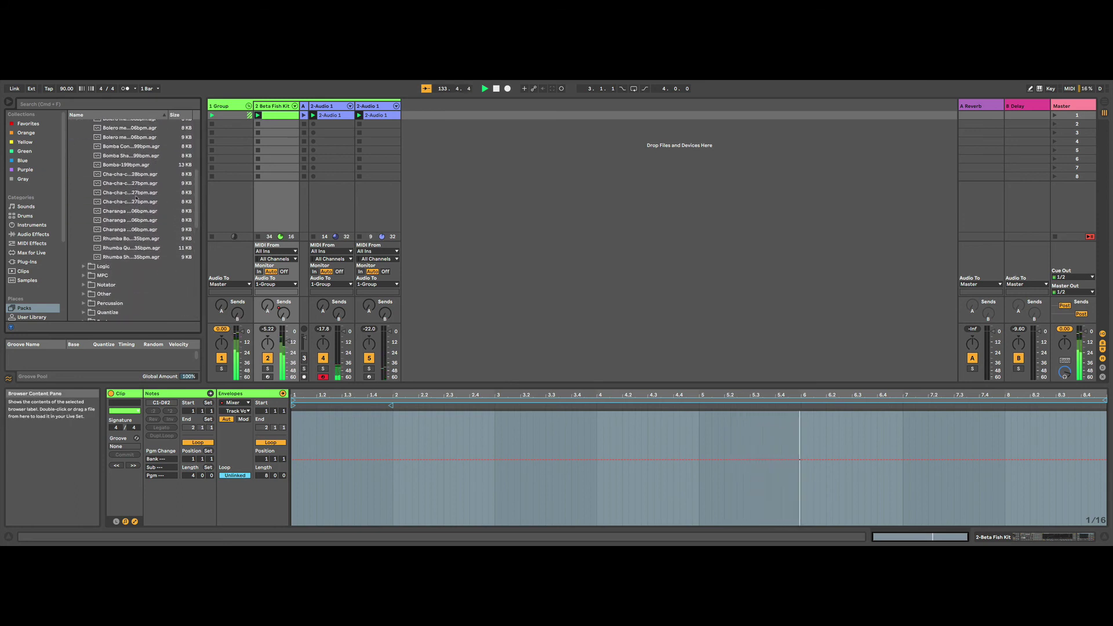
{"action": "left_click", "coordinate": [123, 175]}
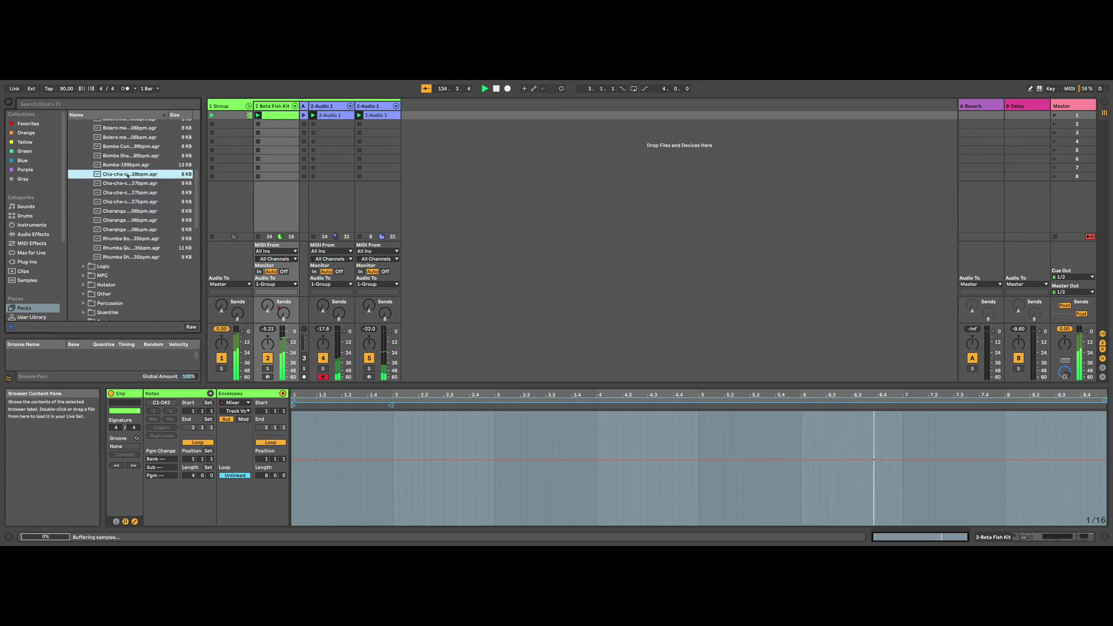
{"action": "left_click_drag", "start_coordinate": [124, 176], "coordinate": [70, 353]}
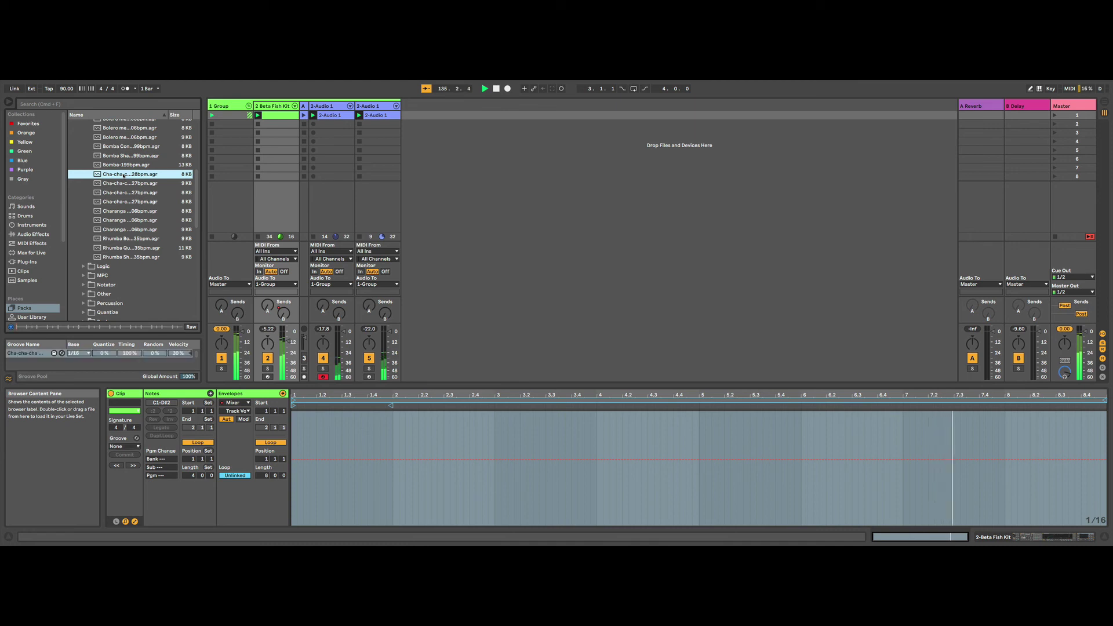
Set the Cha-cha-cha groove's Quantize to 100% and try to assign it to the Beta Fish Kit clip.
{"action": "left_click", "coordinate": [42, 355]}
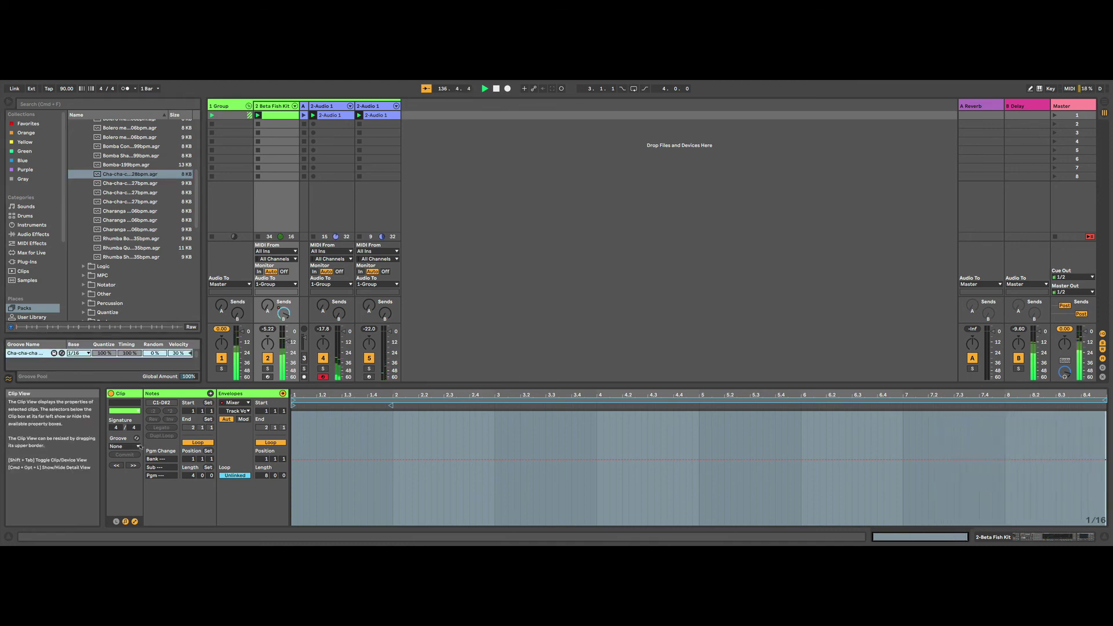
{"action": "left_click", "coordinate": [125, 447]}
{"action": "left_click", "coordinate": [134, 455]}
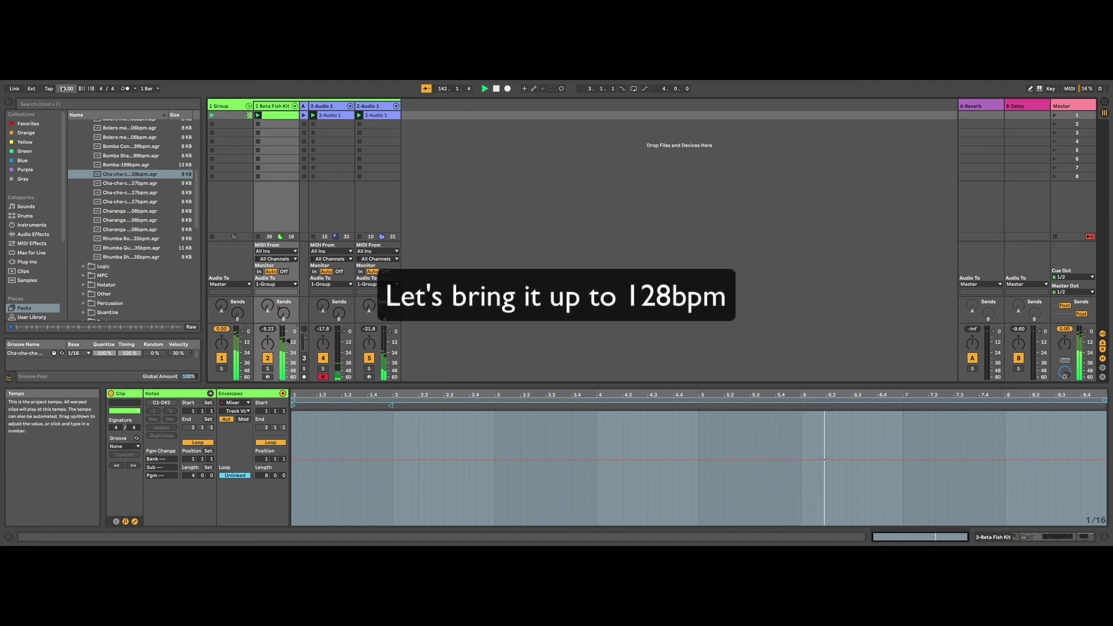
Set the project tempo to 128 BPM and narrow the browser.
{"action": "left_click_drag", "start_coordinate": [67, 88], "coordinate": [67, 64]}
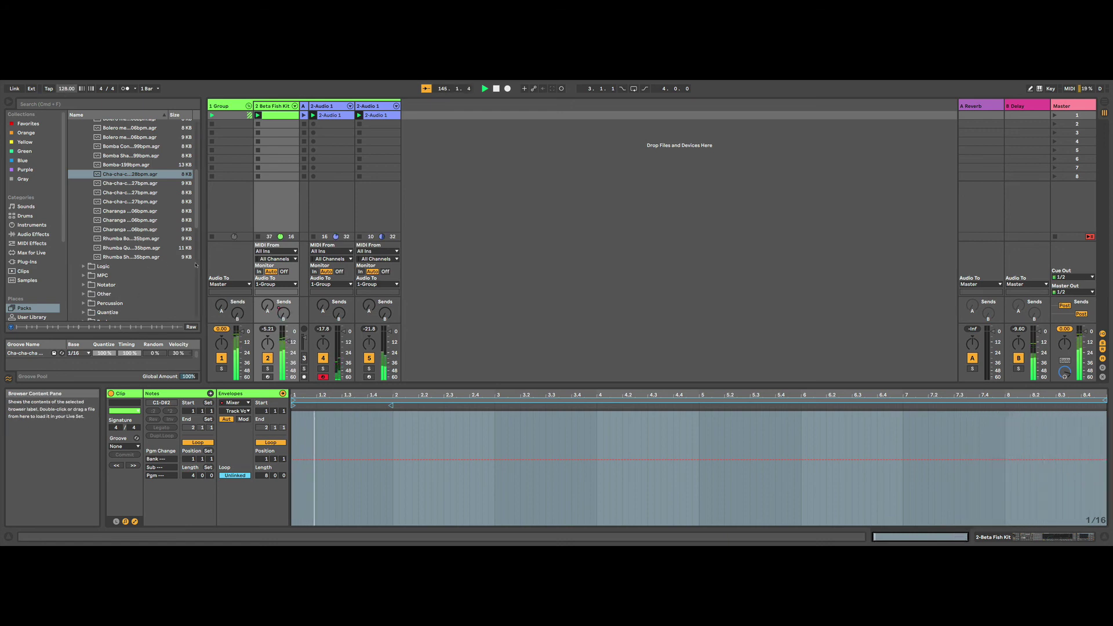
{"action": "left_click_drag", "start_coordinate": [201, 265], "coordinate": [162, 265]}
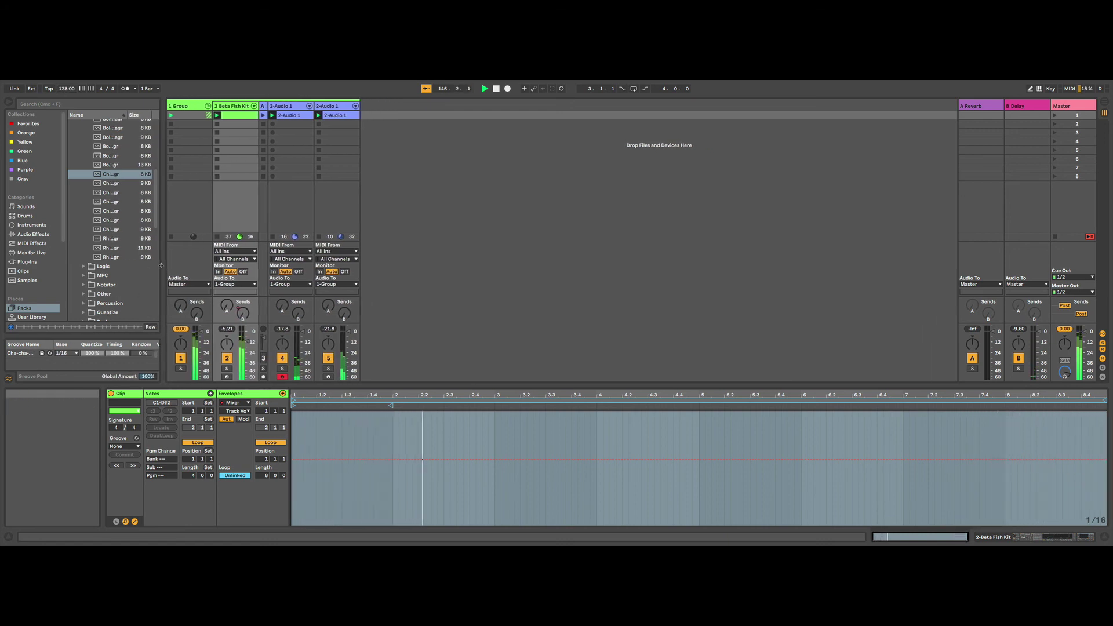